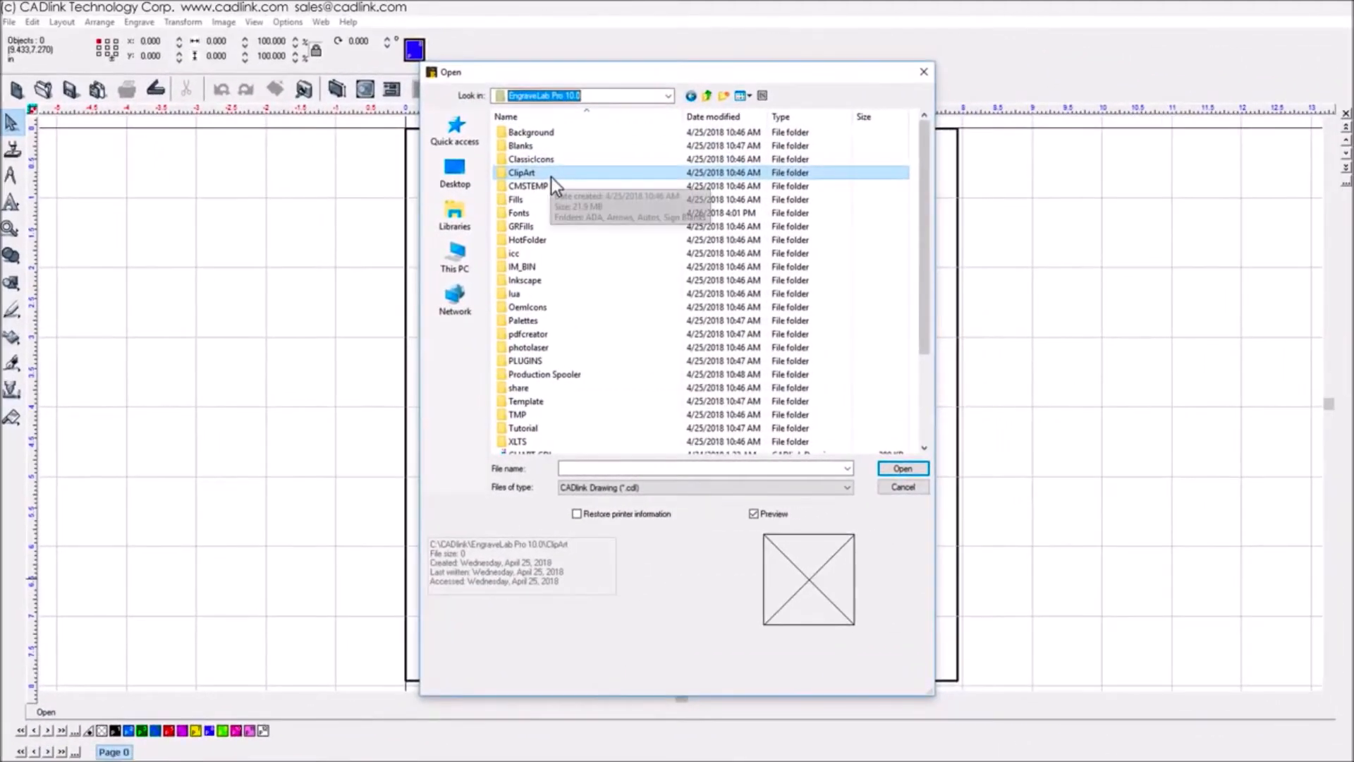
Preview the restroom signs in the ClipArt ADA folder and open TYPE 1A.CDL.
double_click(796, 170)
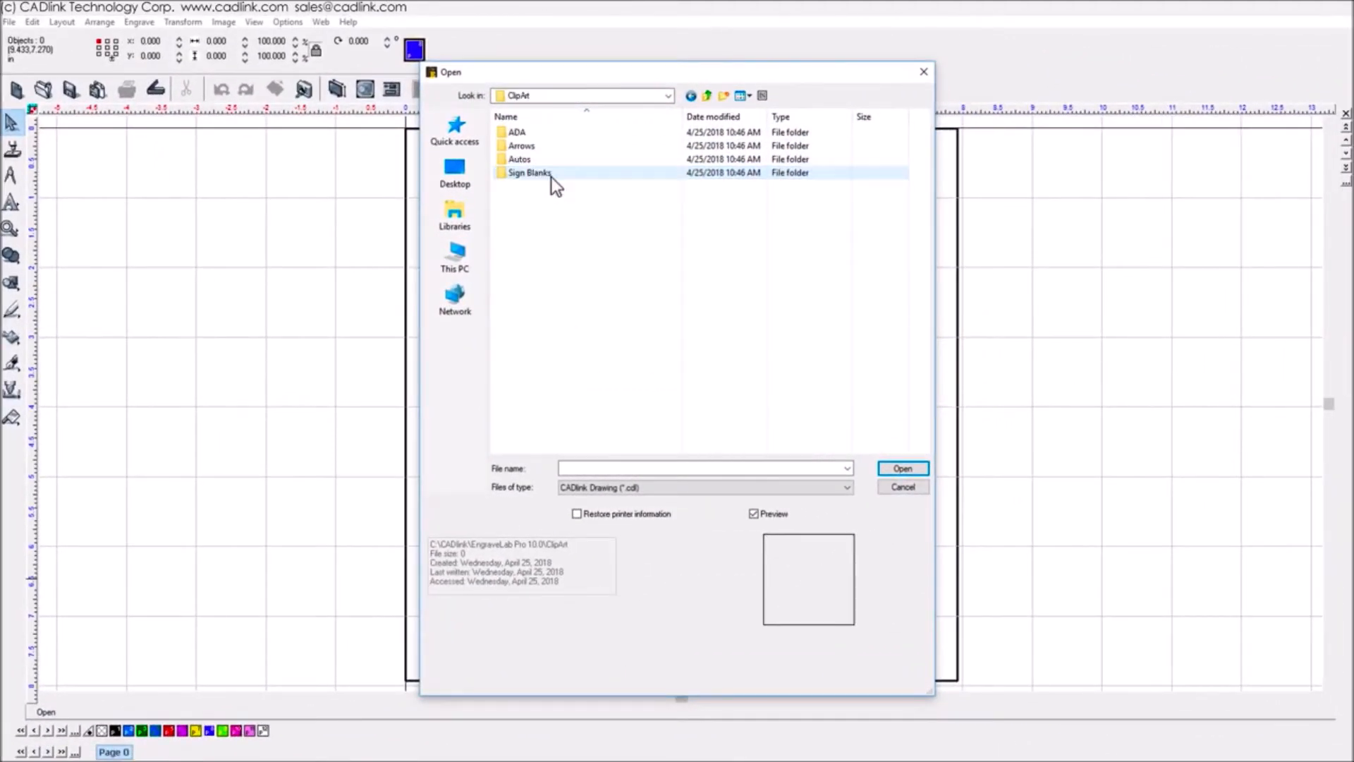
double_click(522, 133)
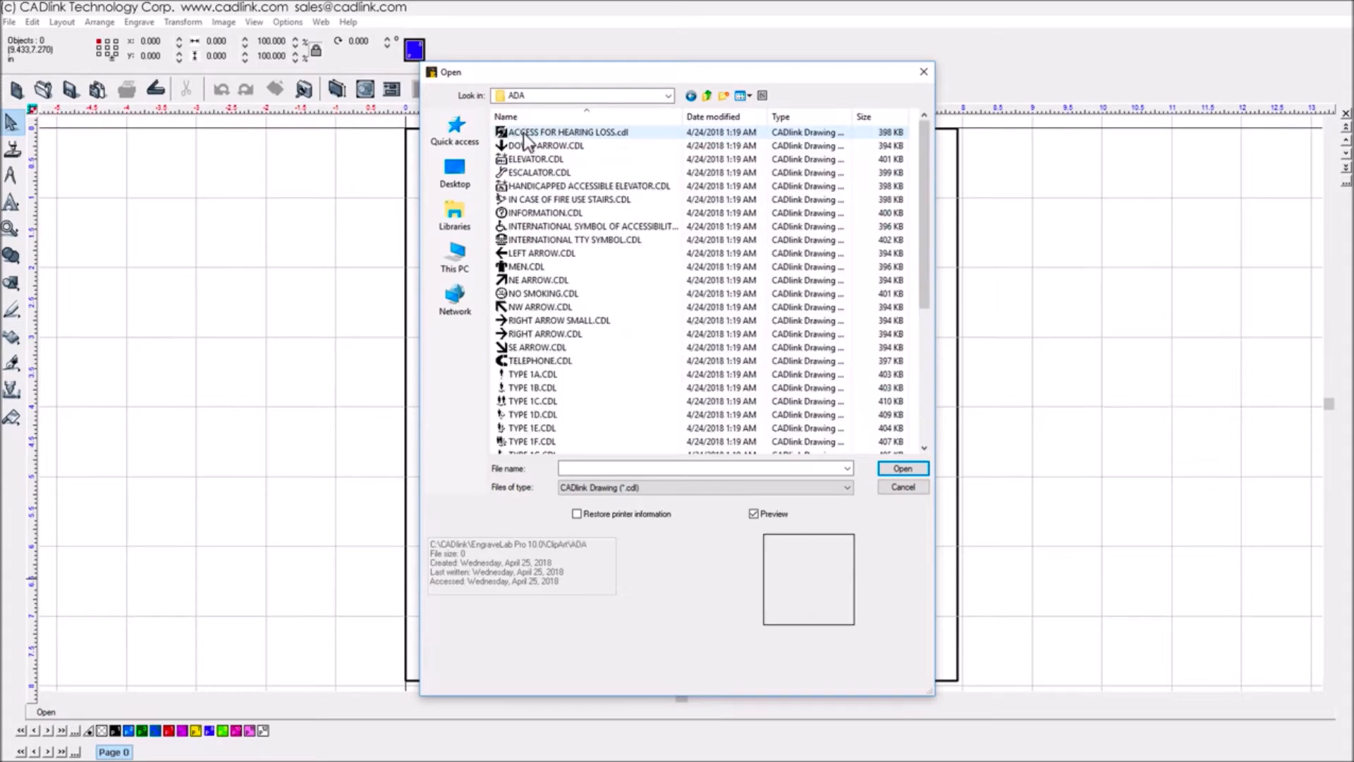
left_click_drag(925, 179, 931, 340)
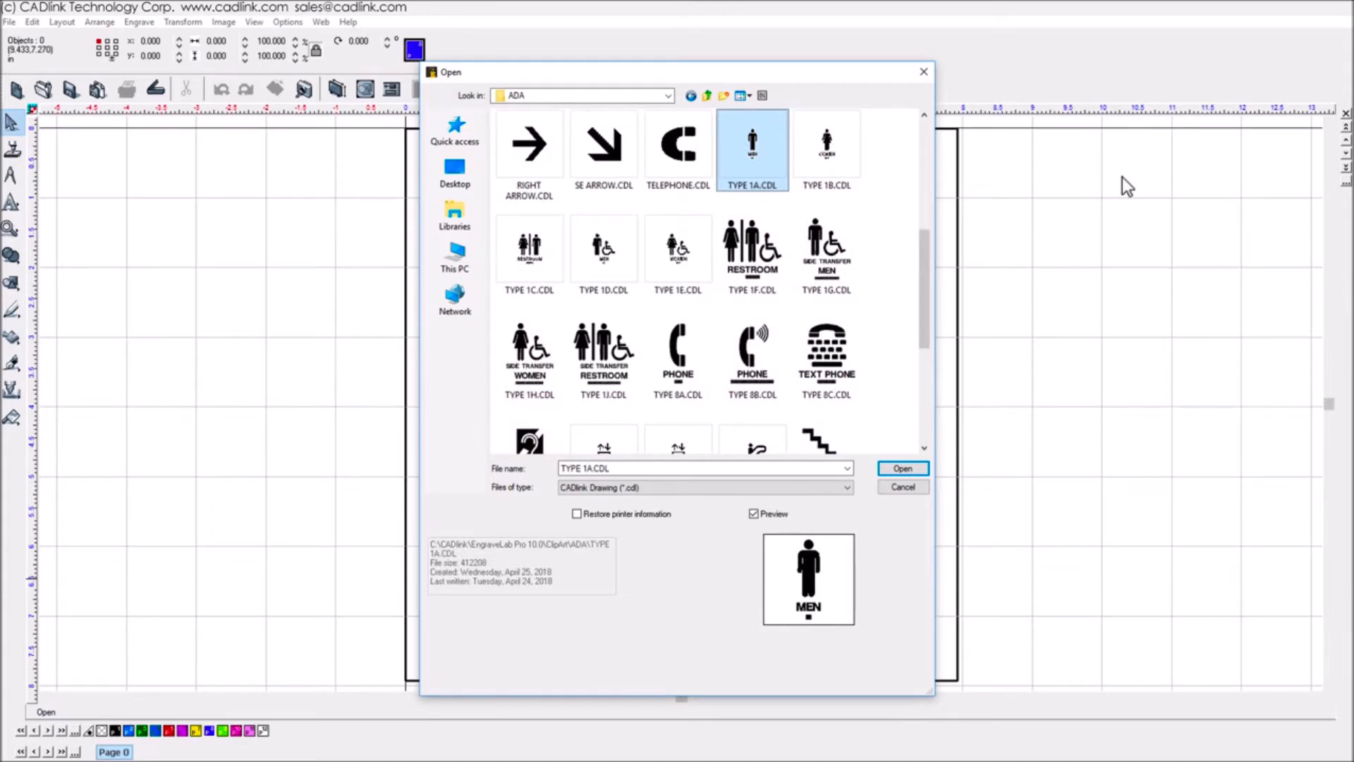
left_click(853, 137)
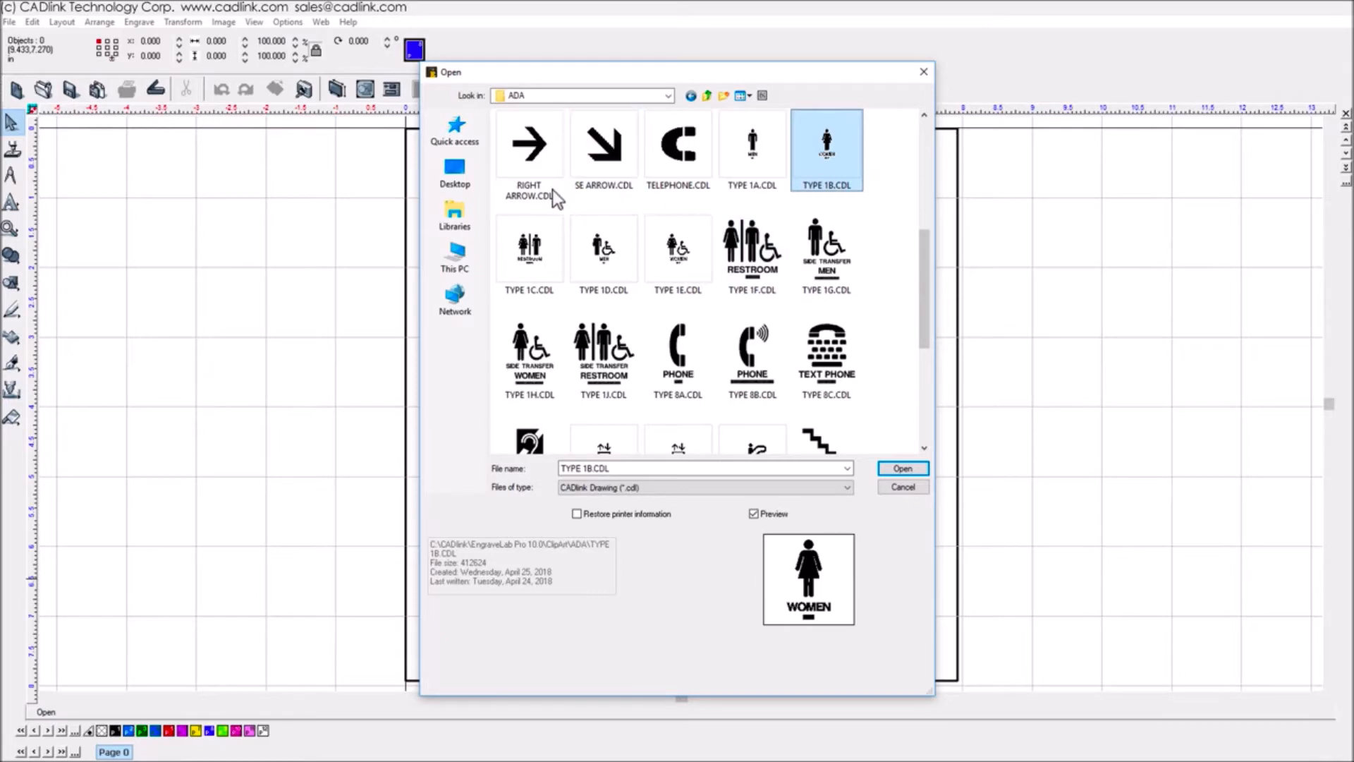
left_click(532, 243)
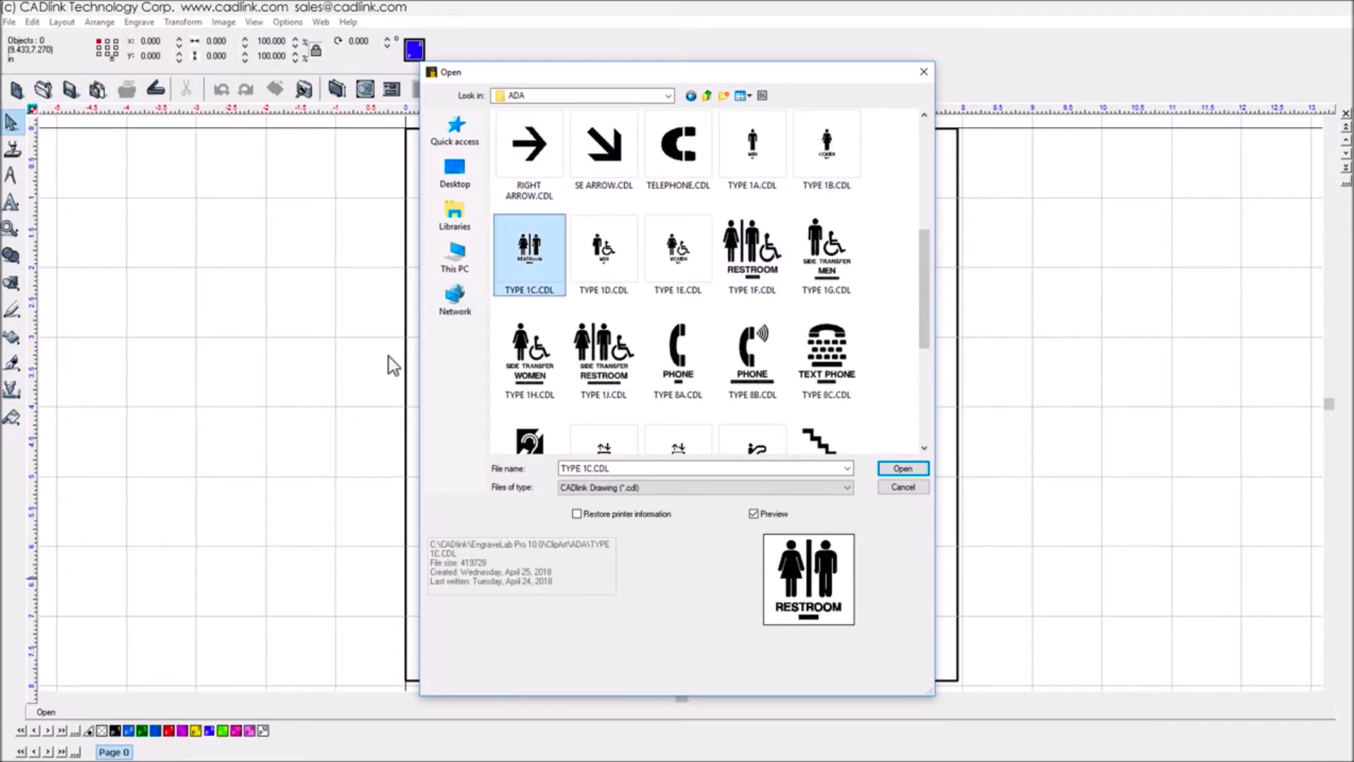
left_click(604, 268)
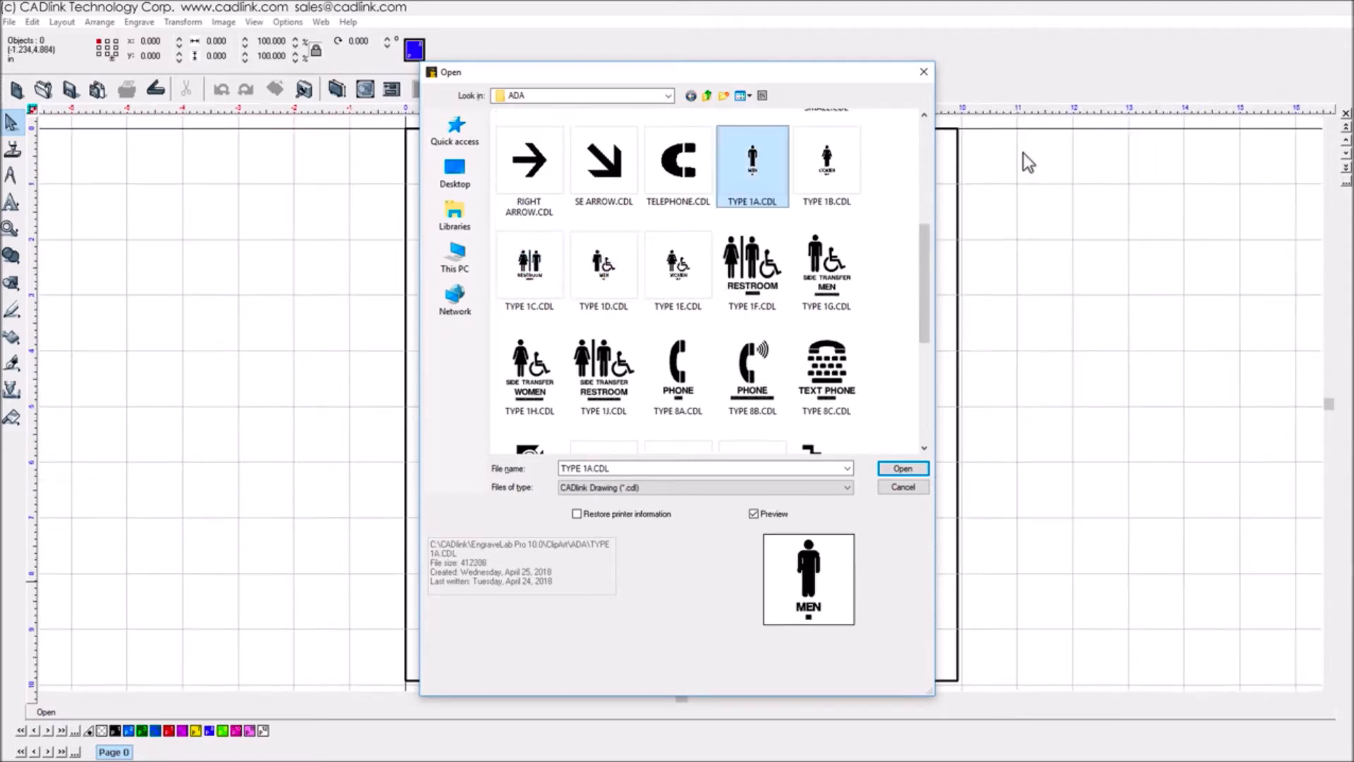
double_click(754, 166)
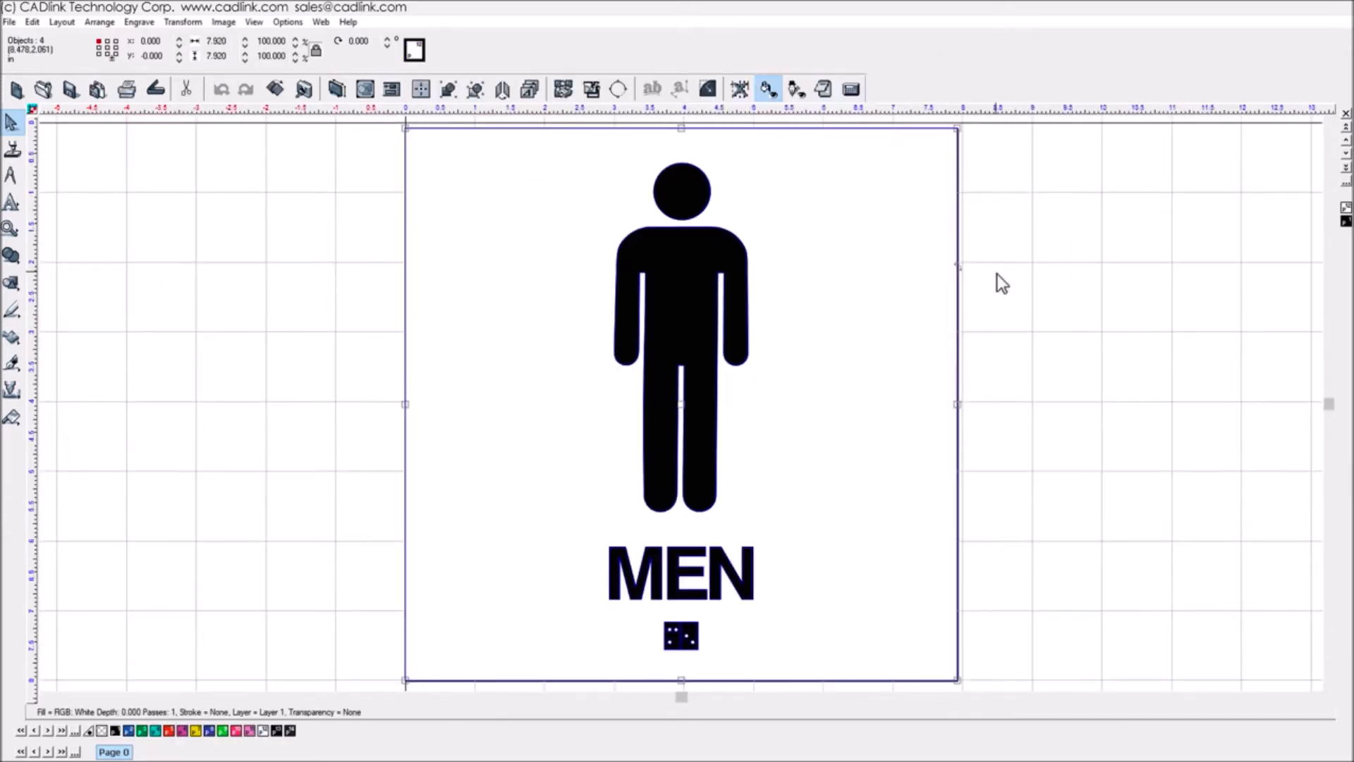
Show the Layer Viewer and go through the sign's braille text, MEN text, path and rectangle one by one.
left_click(254, 22)
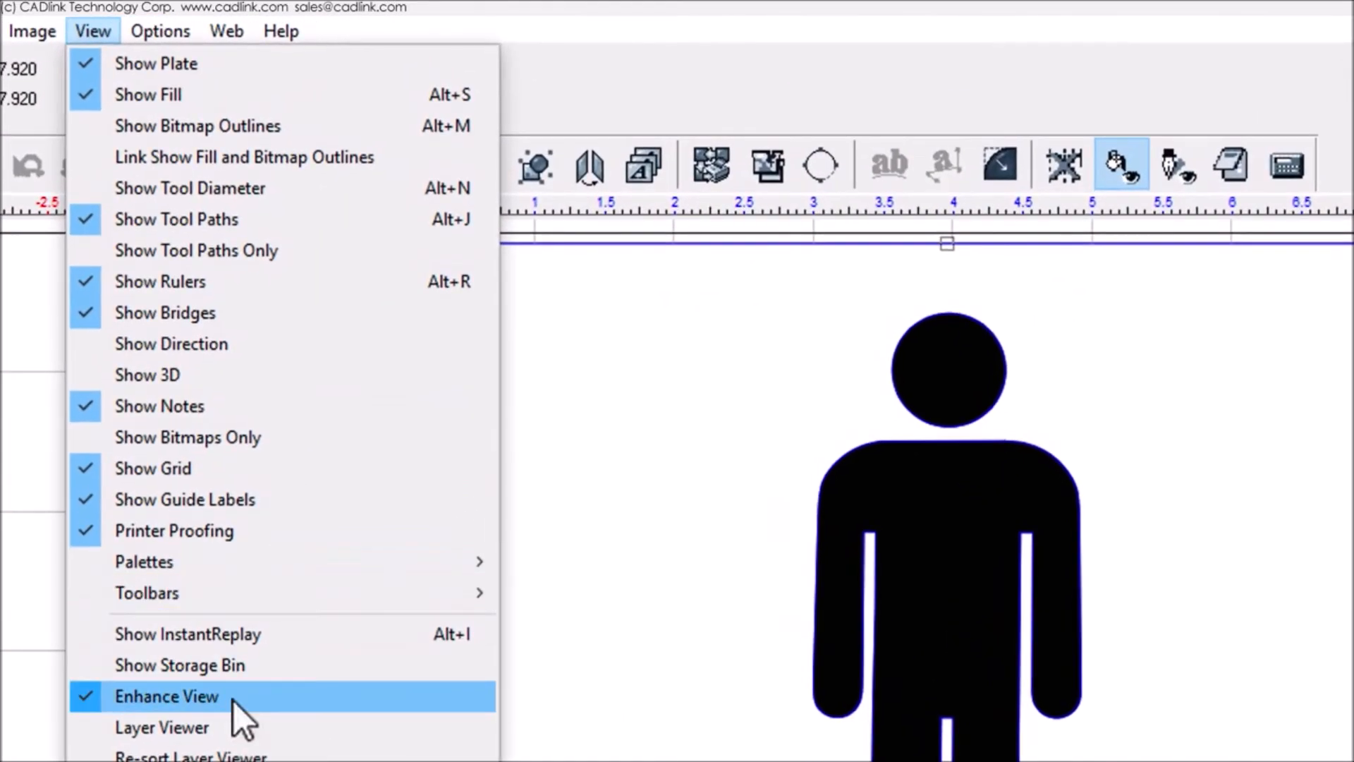
left_click(218, 725)
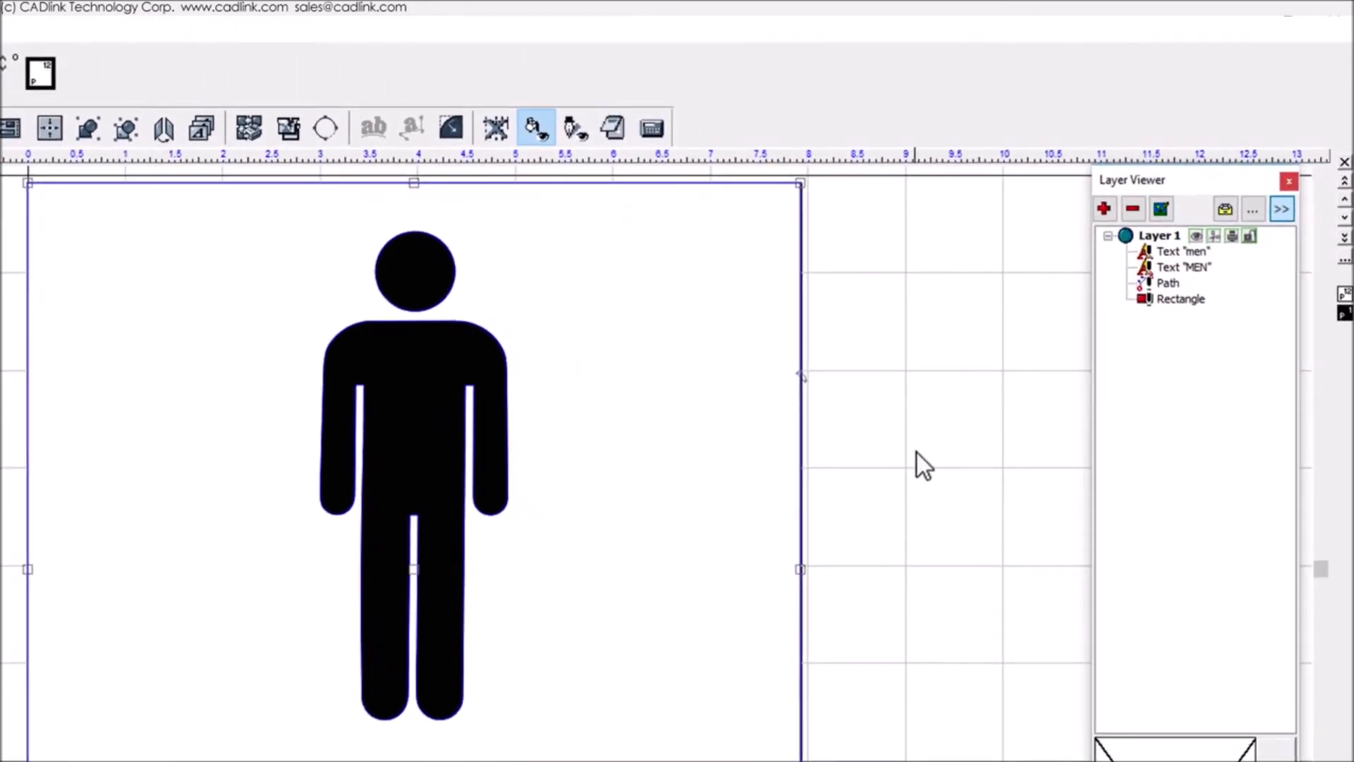
left_click(1182, 250)
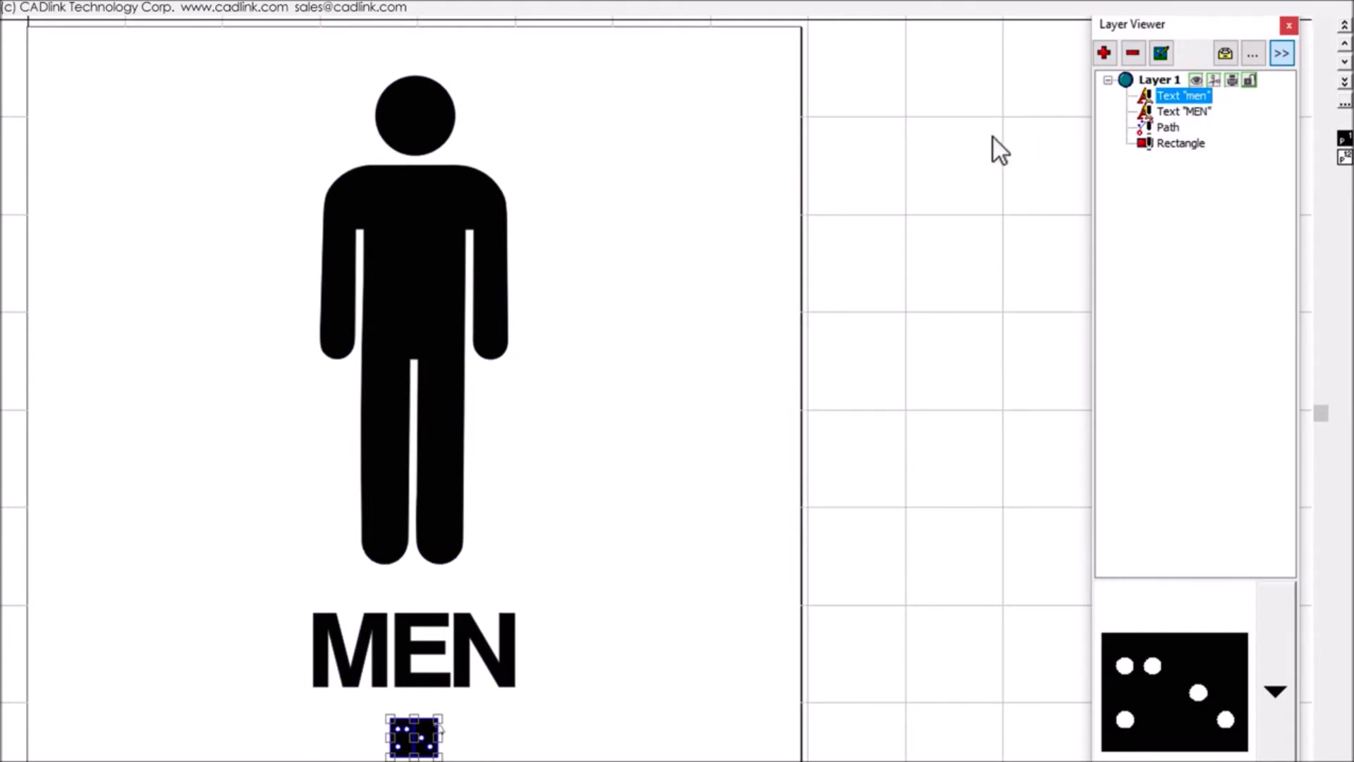
key("Down")
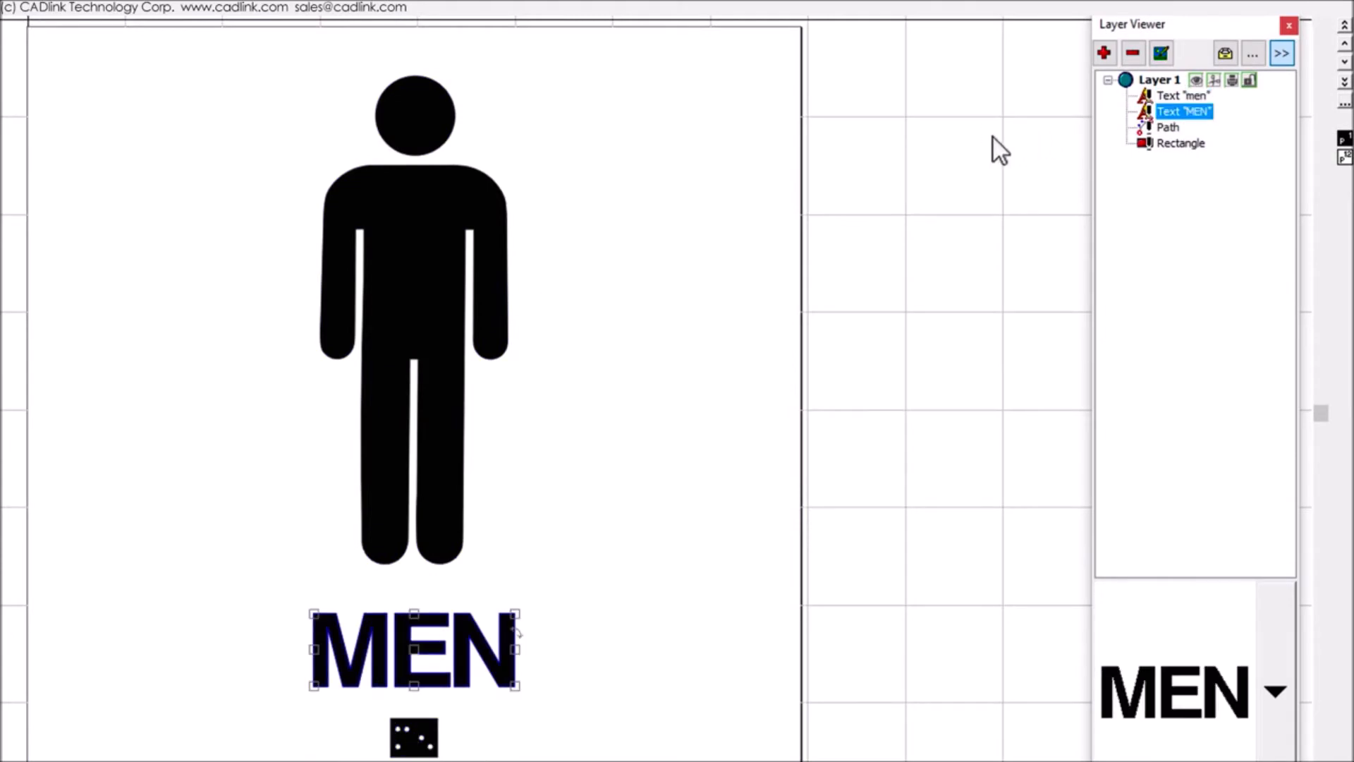
key("Down")
key("Down")
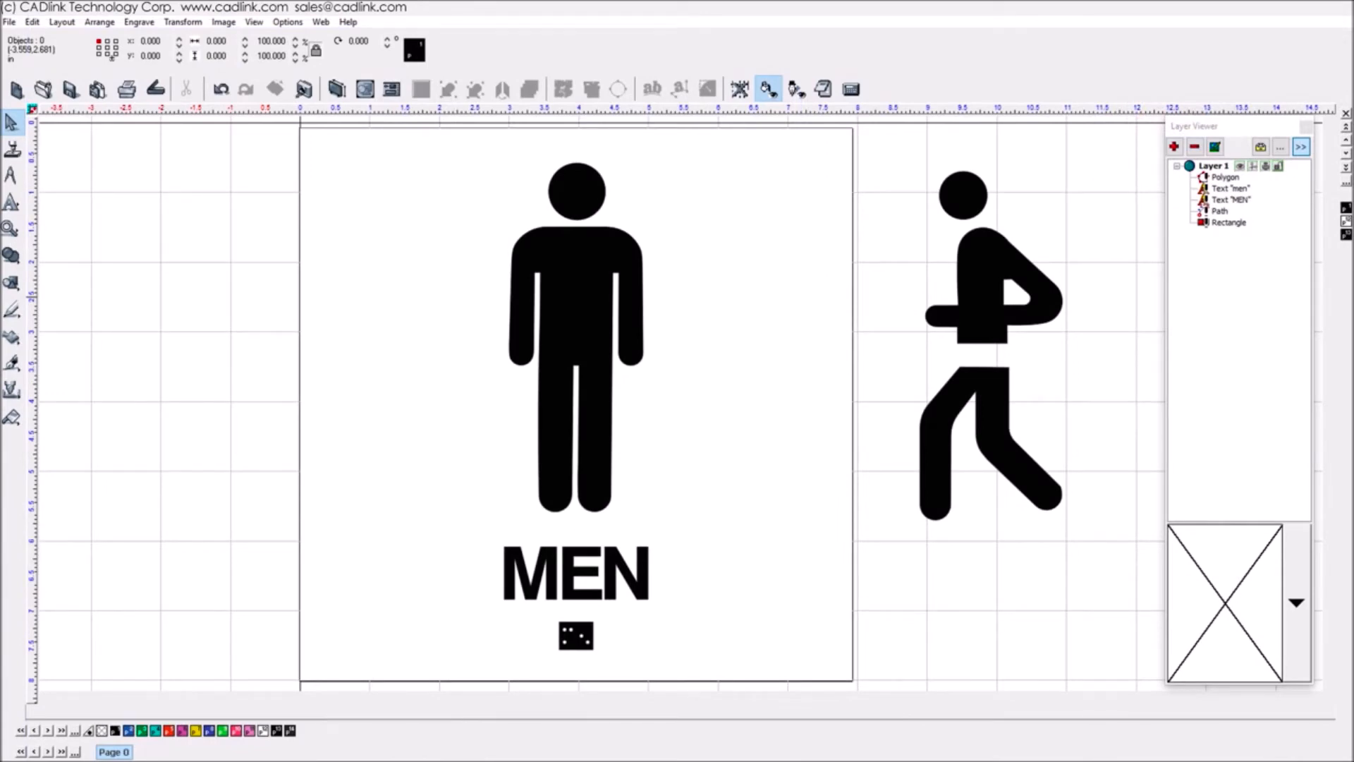
Mark the centre of the standing man pictogram with guidelines and delete the pictogram.
left_click(923, 423)
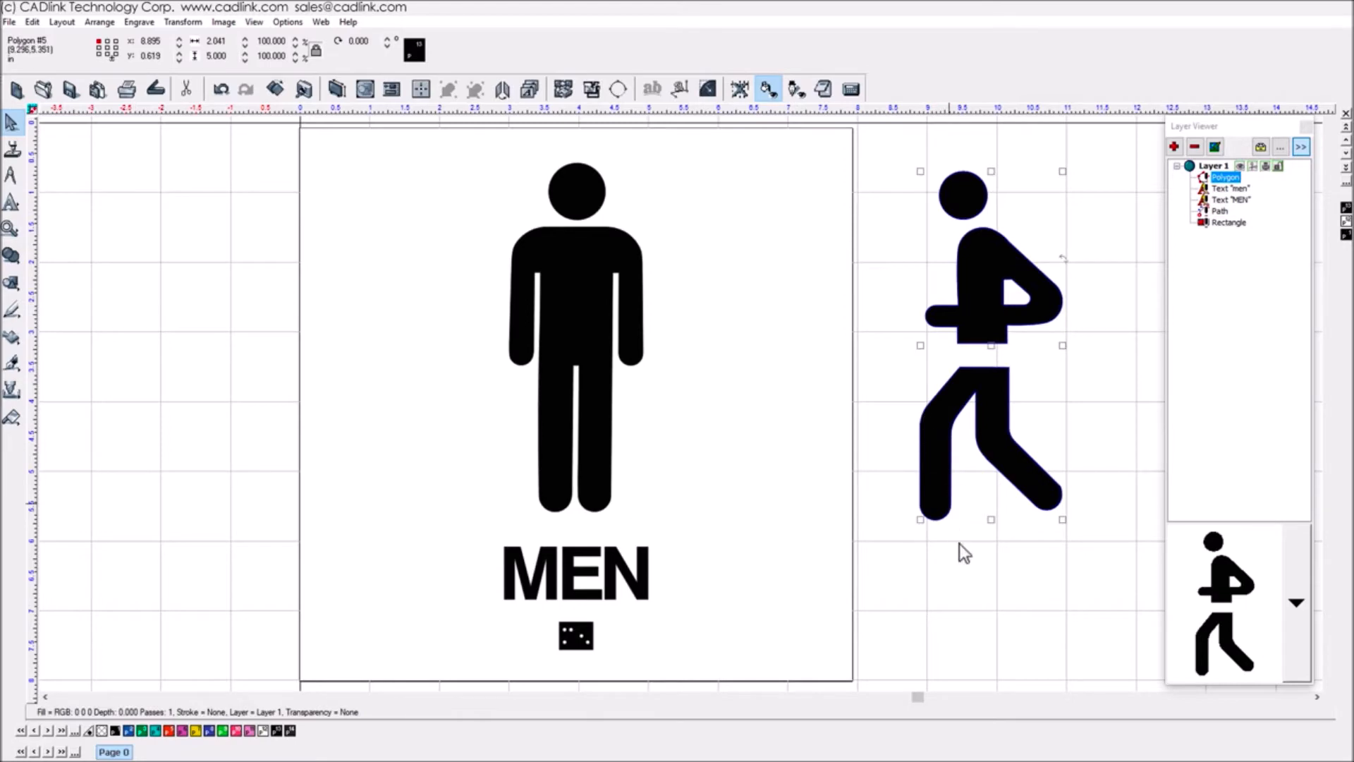
left_click(585, 320)
double_click(576, 337)
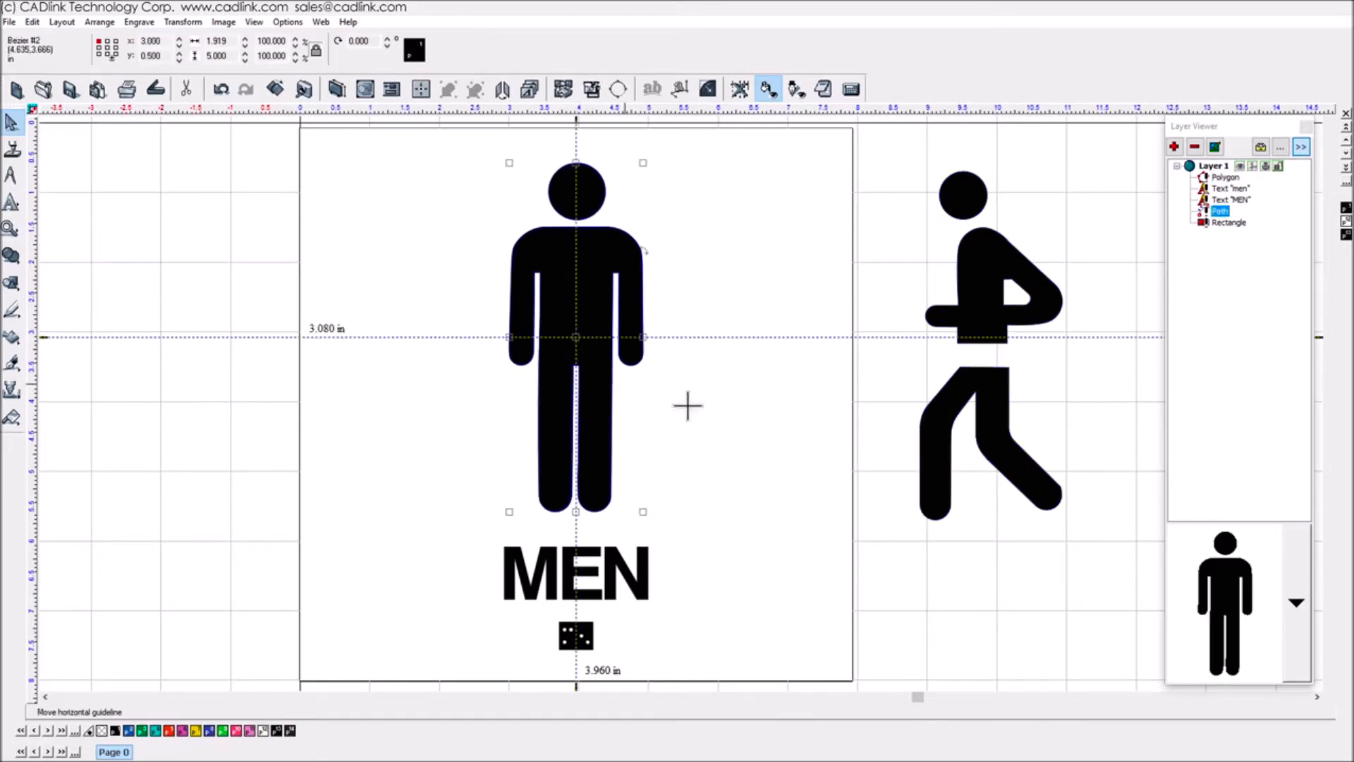
key("Delete")
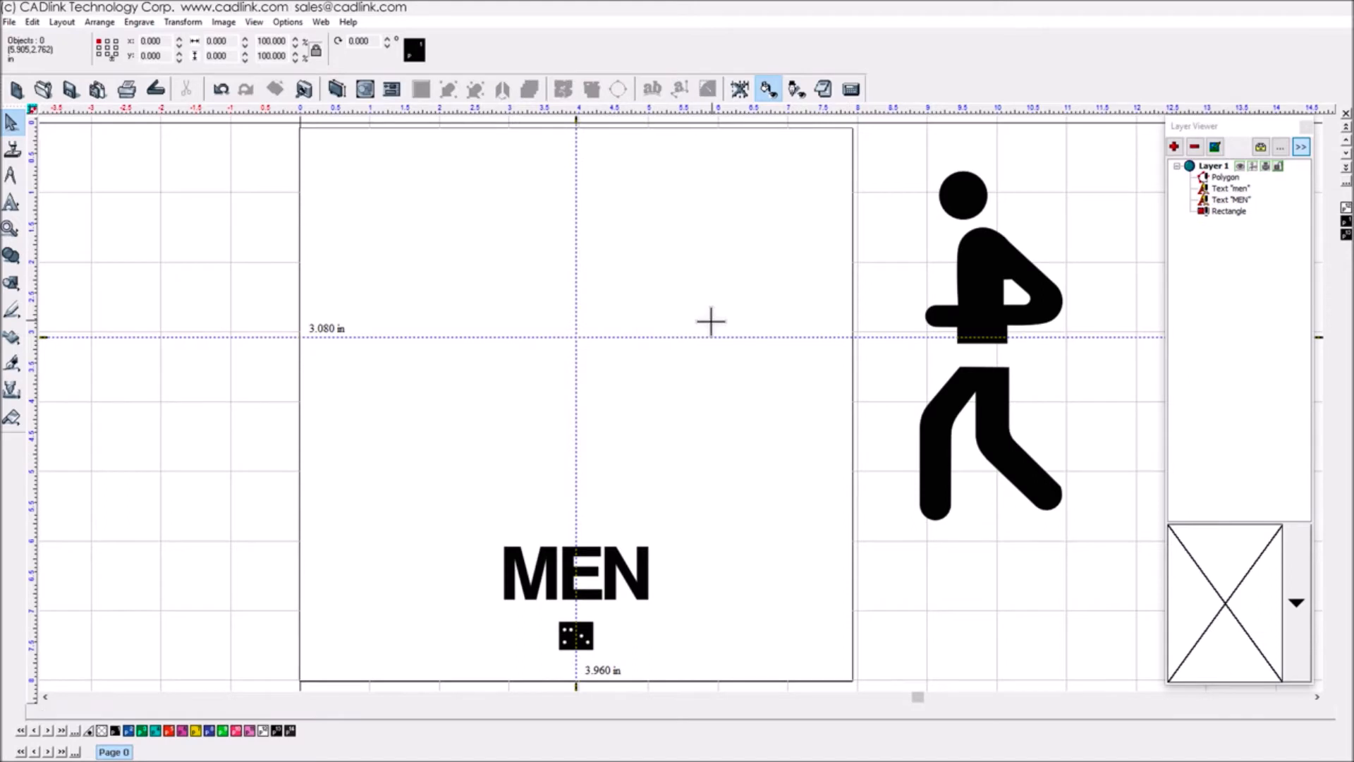
Move the walking figure onto the sign, centred on the guideline intersection, and remove the guidelines.
left_click_drag(983, 266, 573, 252)
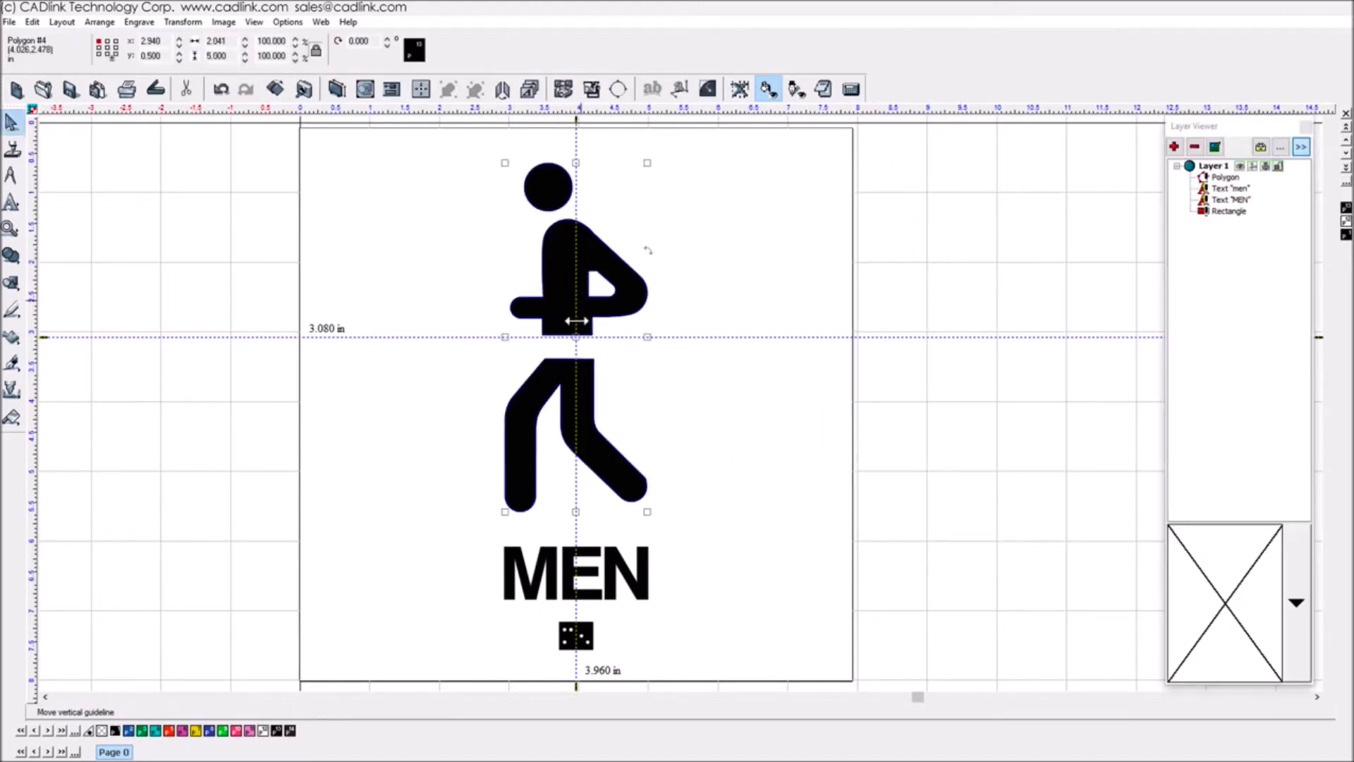
double_click(576, 337)
left_click(679, 382)
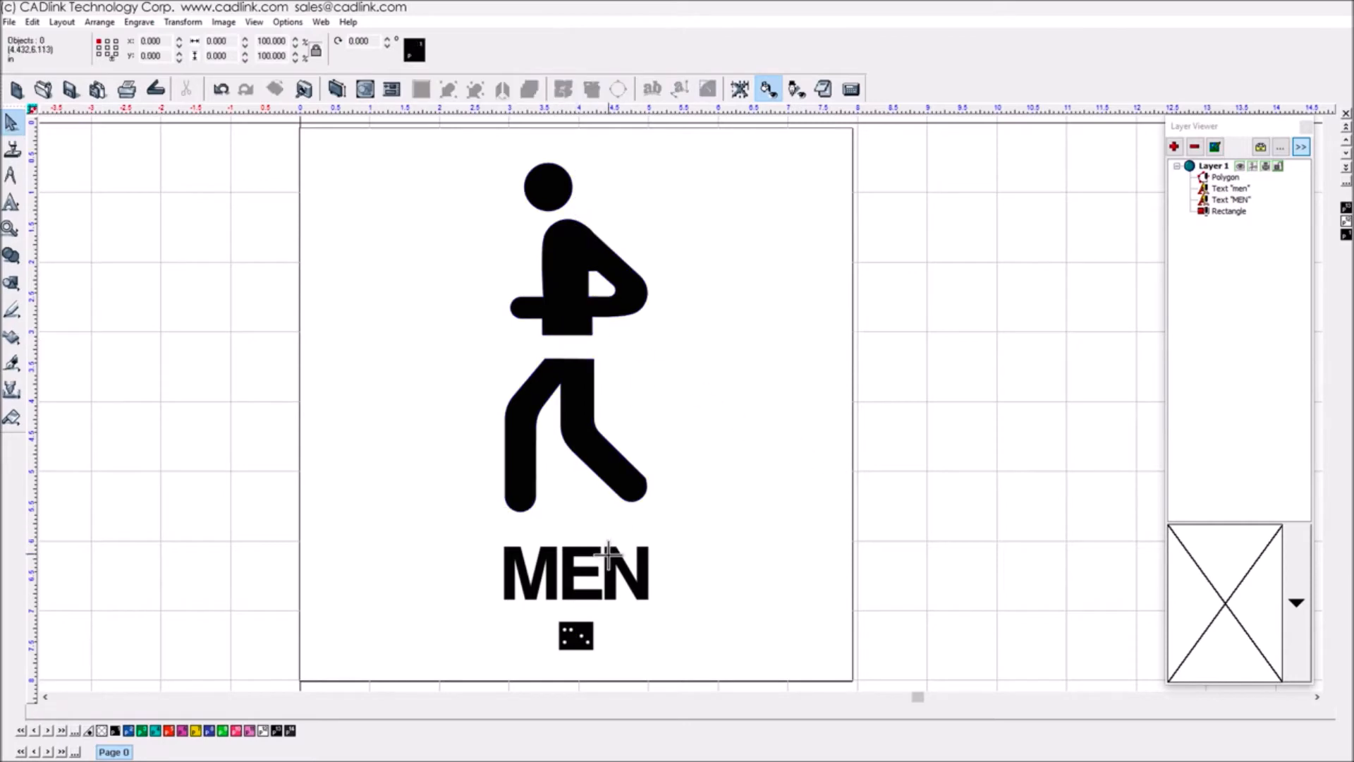
Replace the MEN text on the sign with GYM.
double_click(608, 554)
type("GYM")
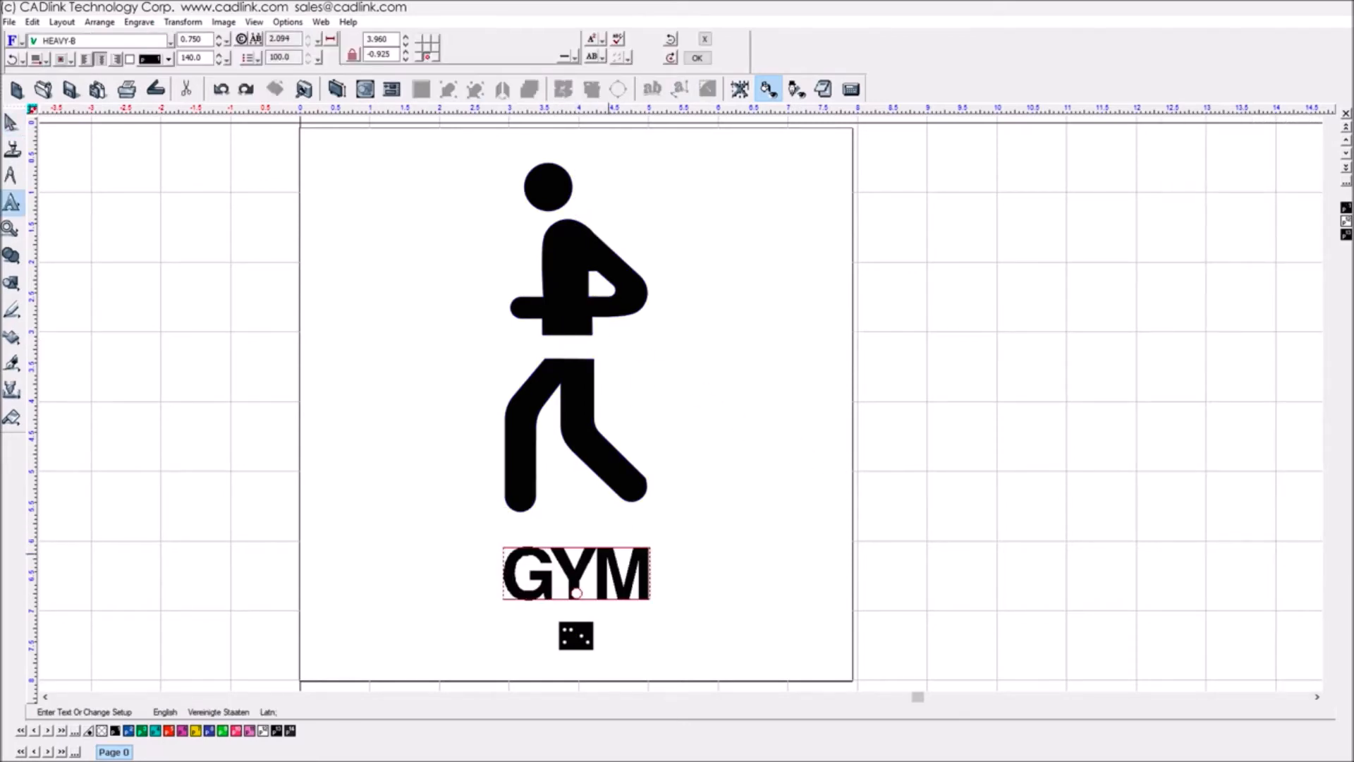
left_click(697, 58)
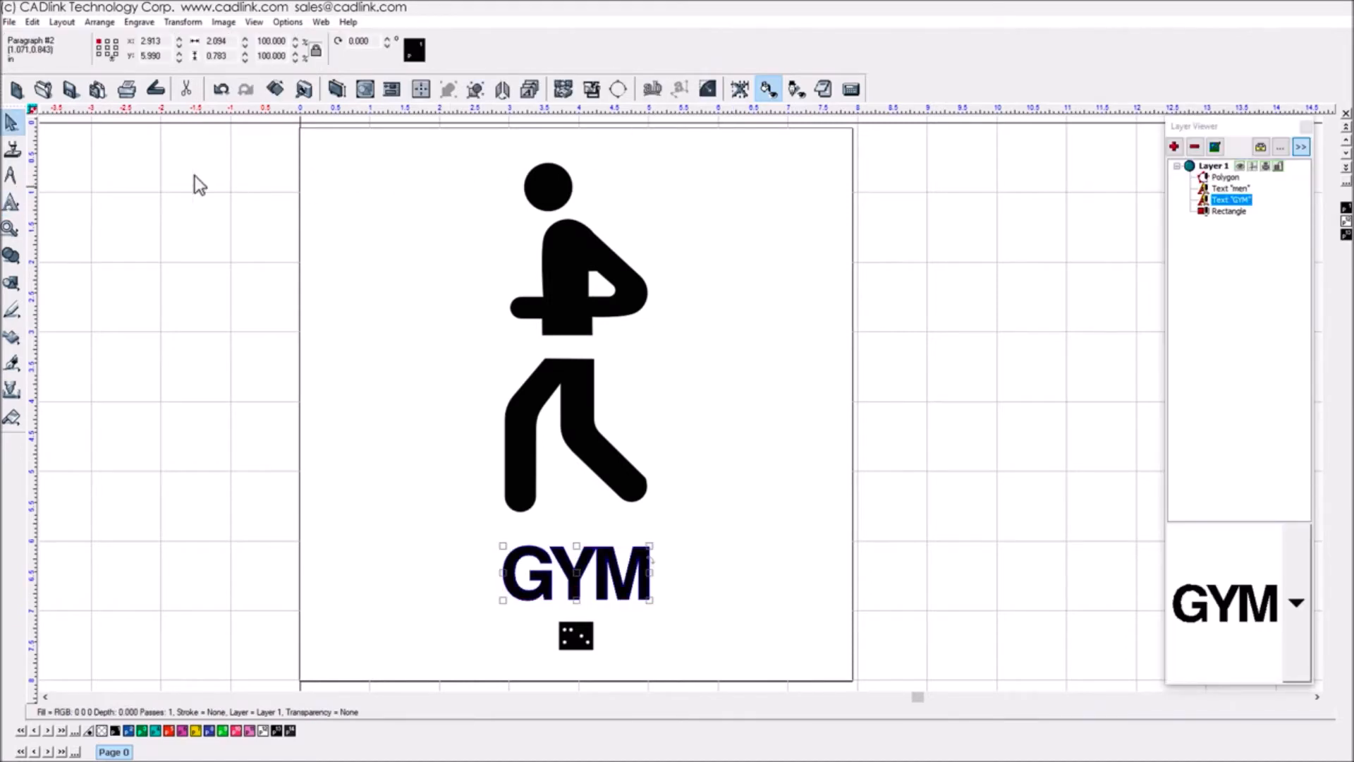
Widen the letter spacing of the GYM text with on-screen text editing.
left_click(10, 203)
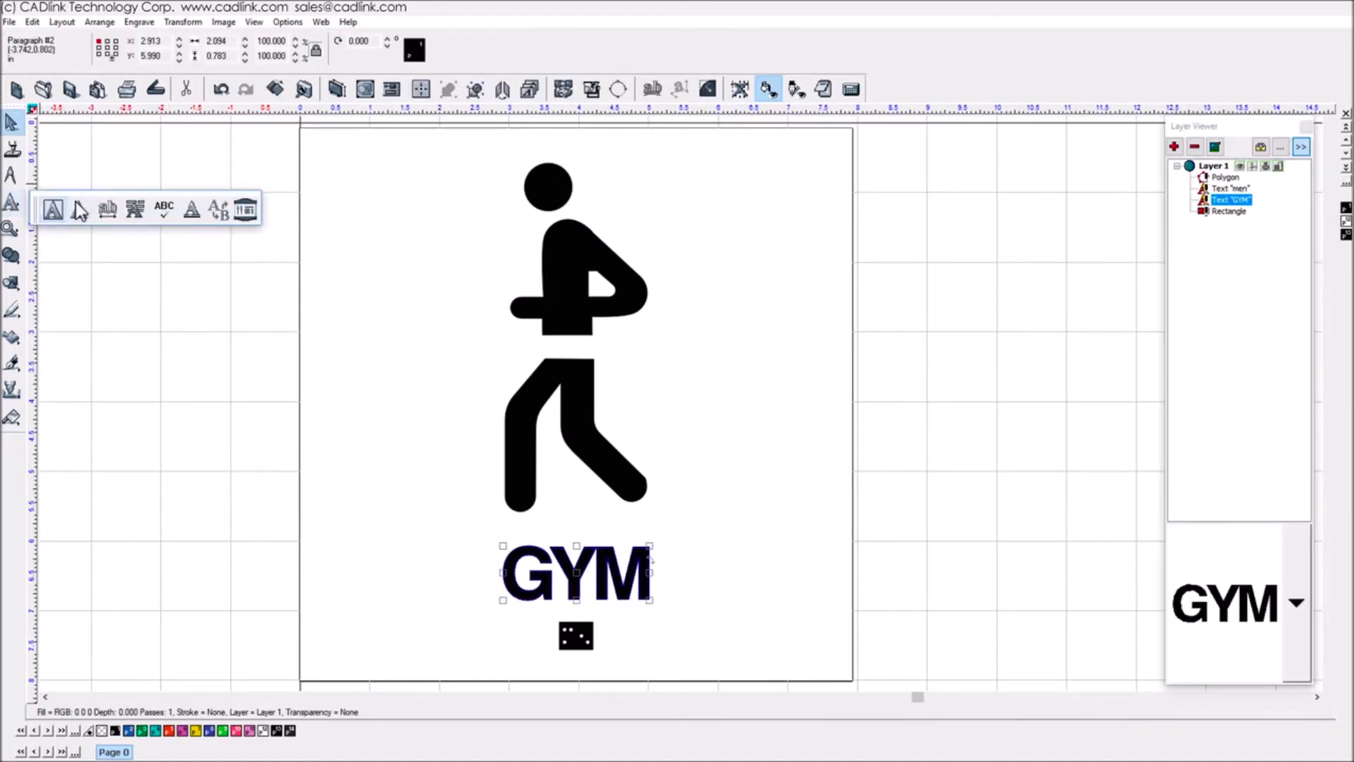
left_click(108, 210)
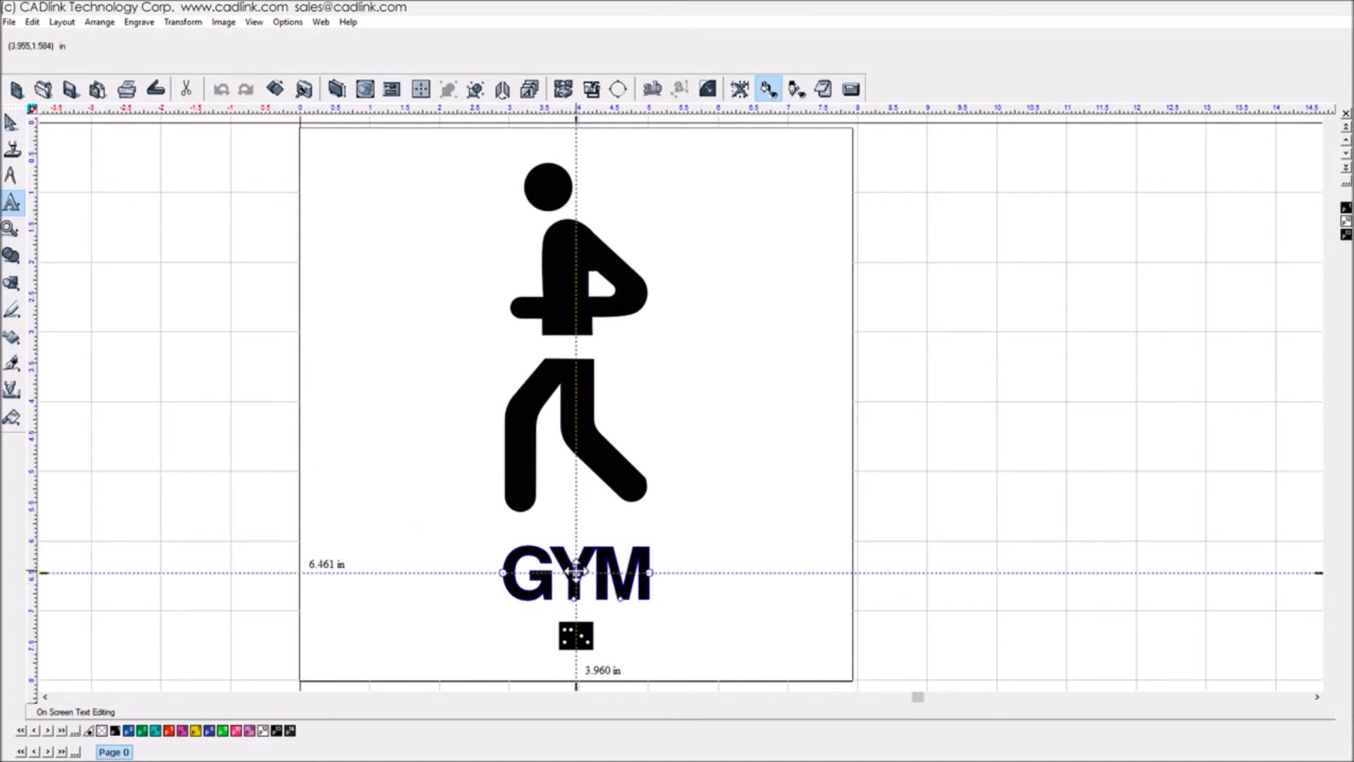
left_click_drag(574, 599, 580, 600)
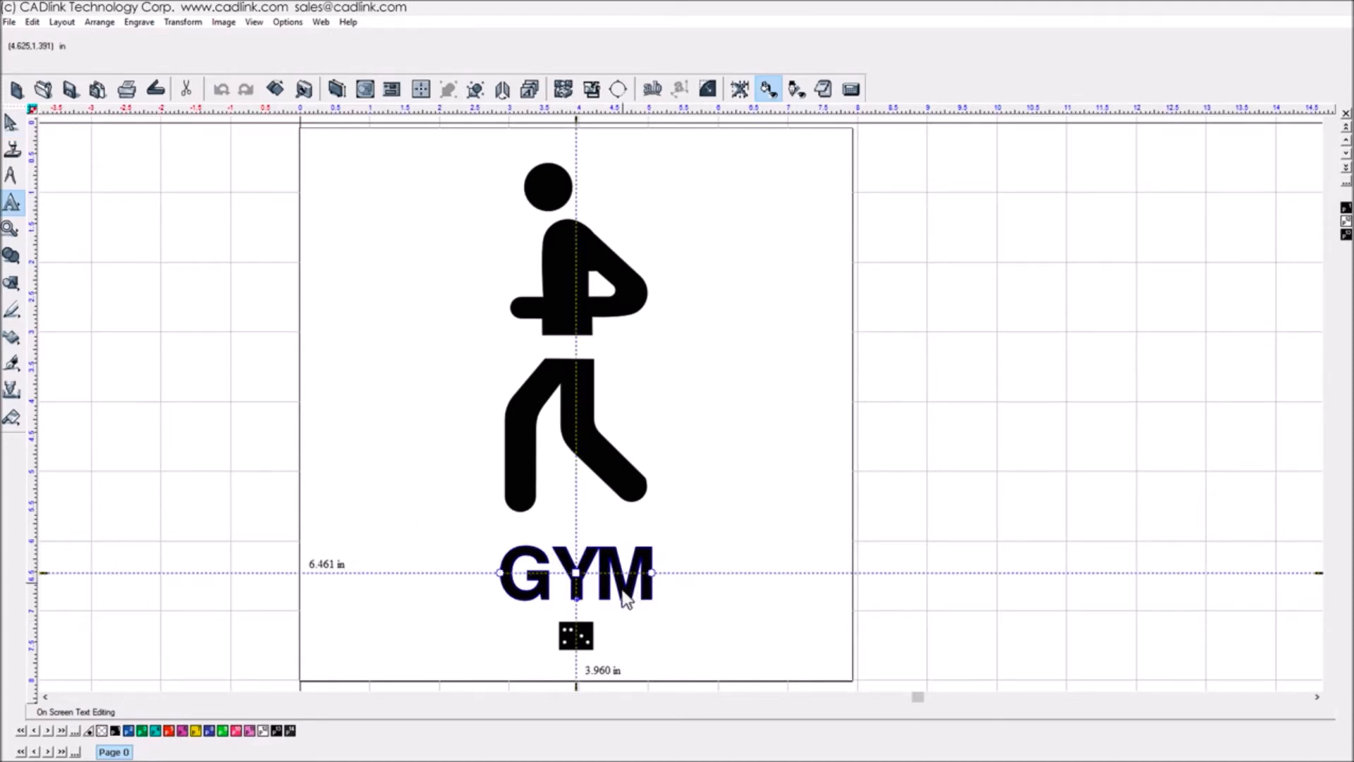
key("Escape")
left_click_drag(621, 597, 577, 586)
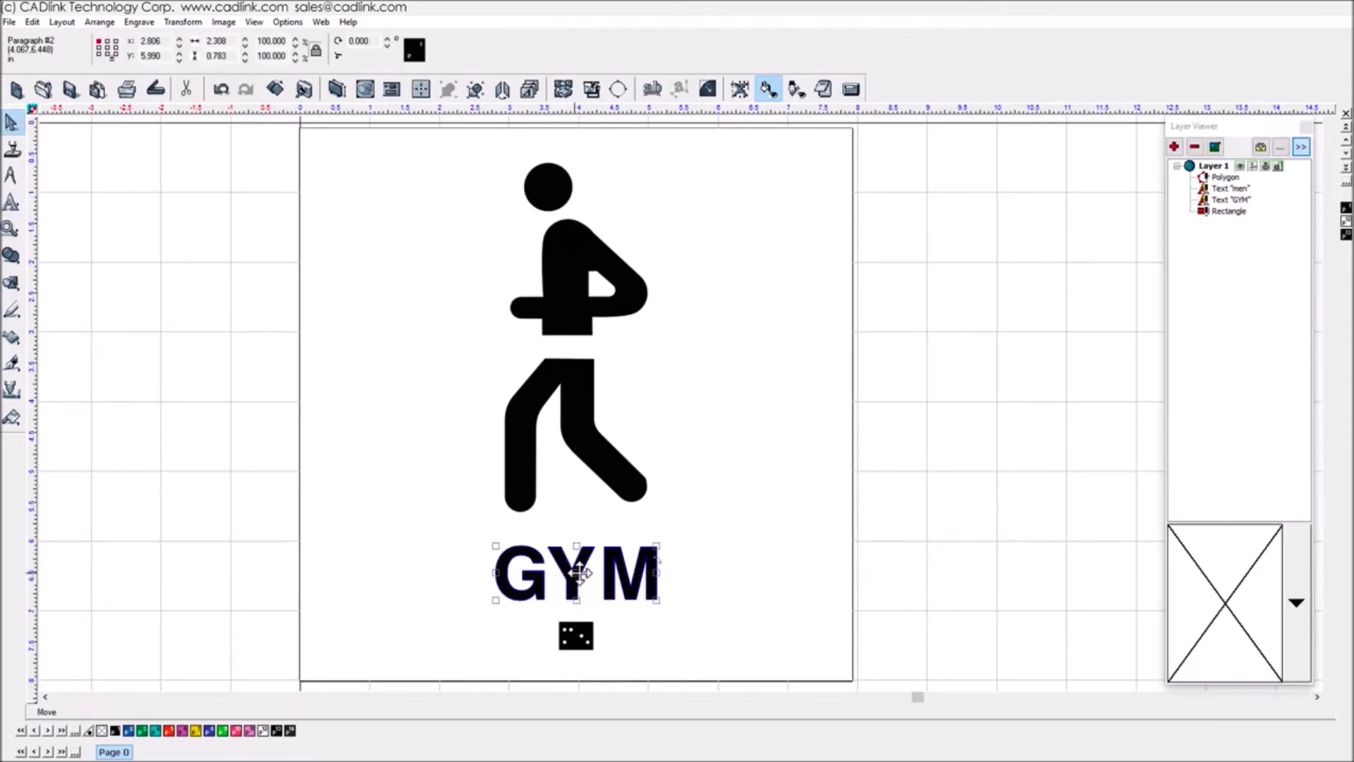
Open the braille text below GYM for editing and convert it back to regular text.
left_click(641, 635)
left_click(577, 639)
double_click(578, 641)
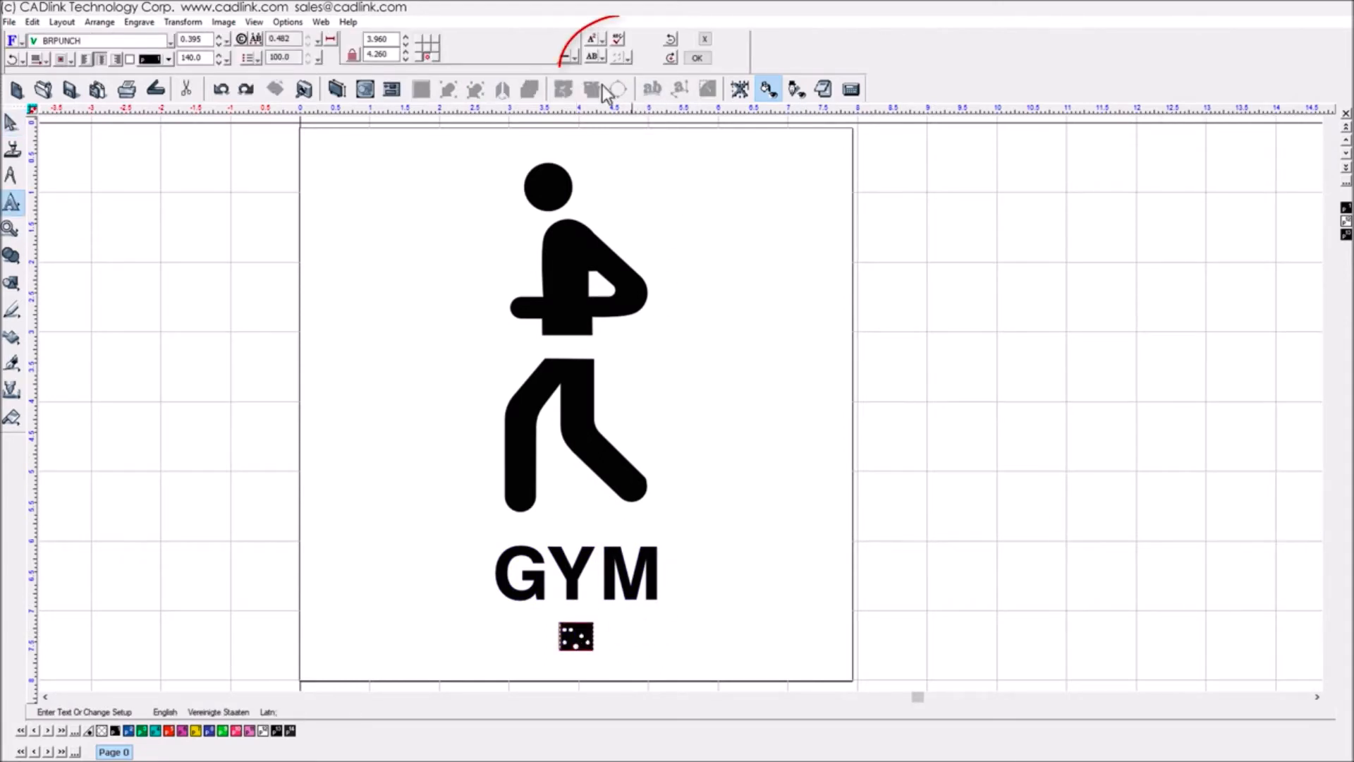
left_click(618, 58)
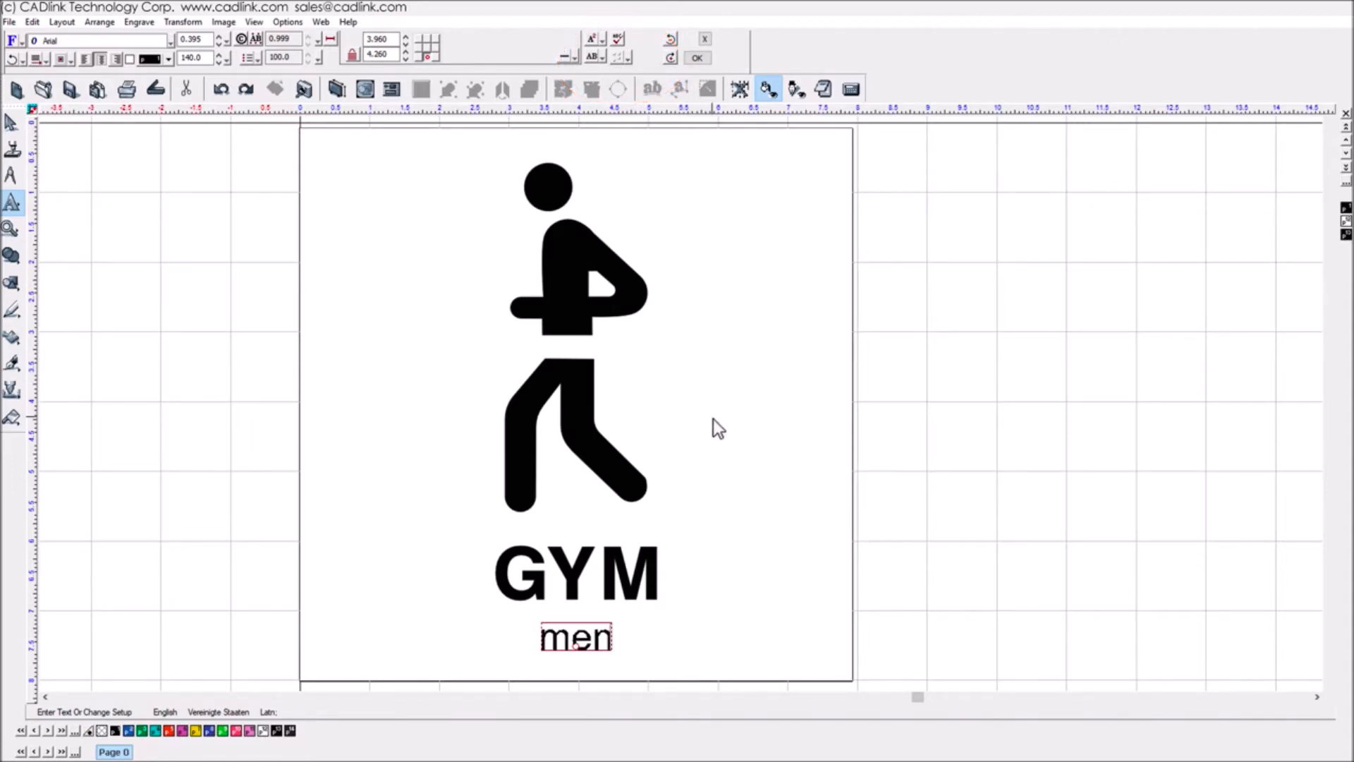
Replace the word men with gym and translate it into braille.
double_click(599, 644)
type("gym")
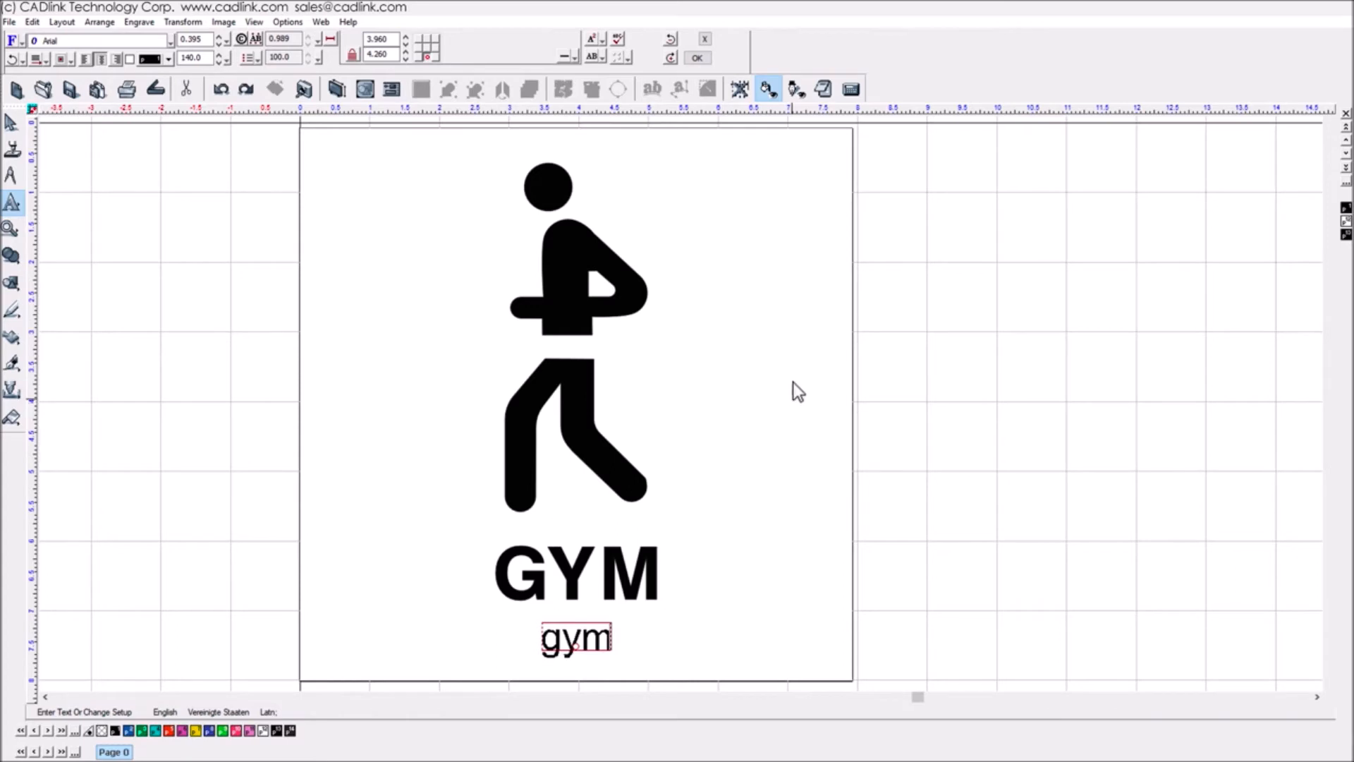
left_click(619, 57)
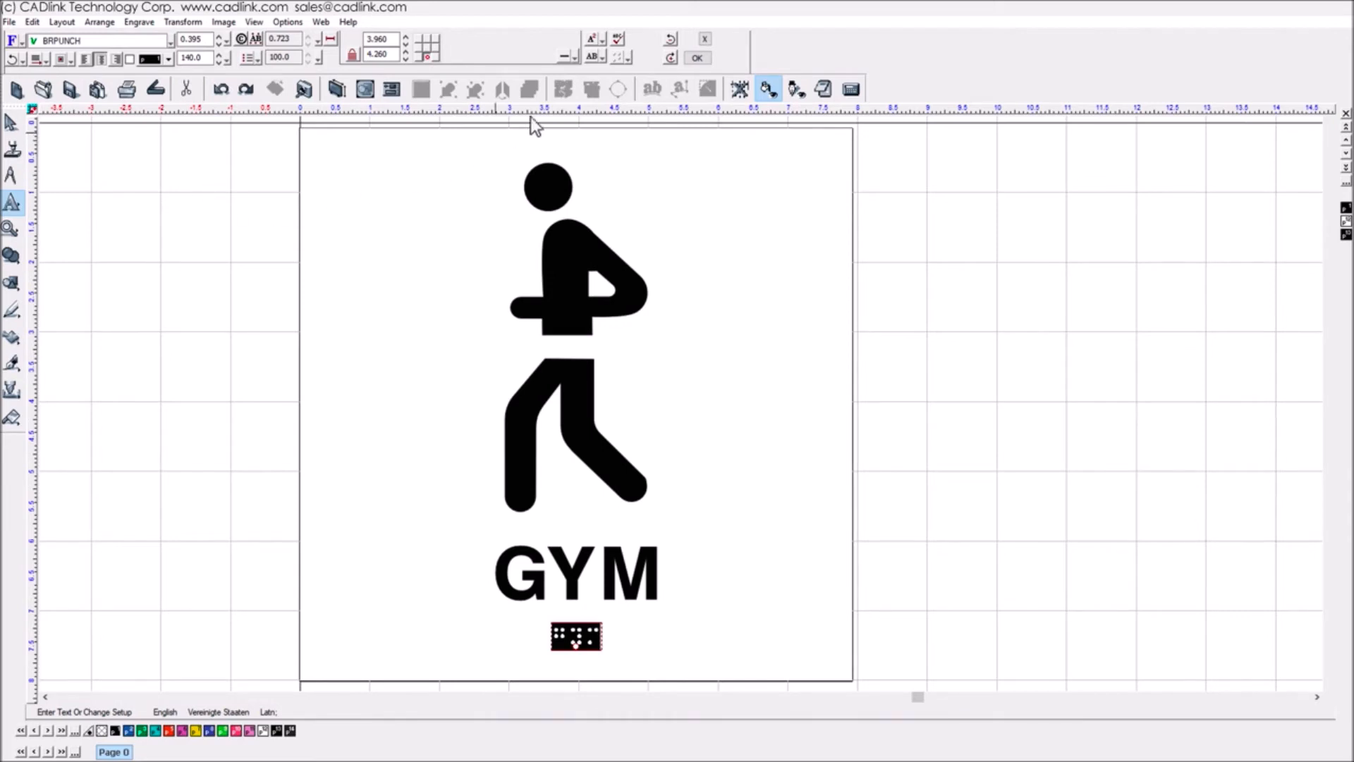
Switch the braille back to regular text and examine the language and grade options in the Braille Settings.
left_click(617, 57)
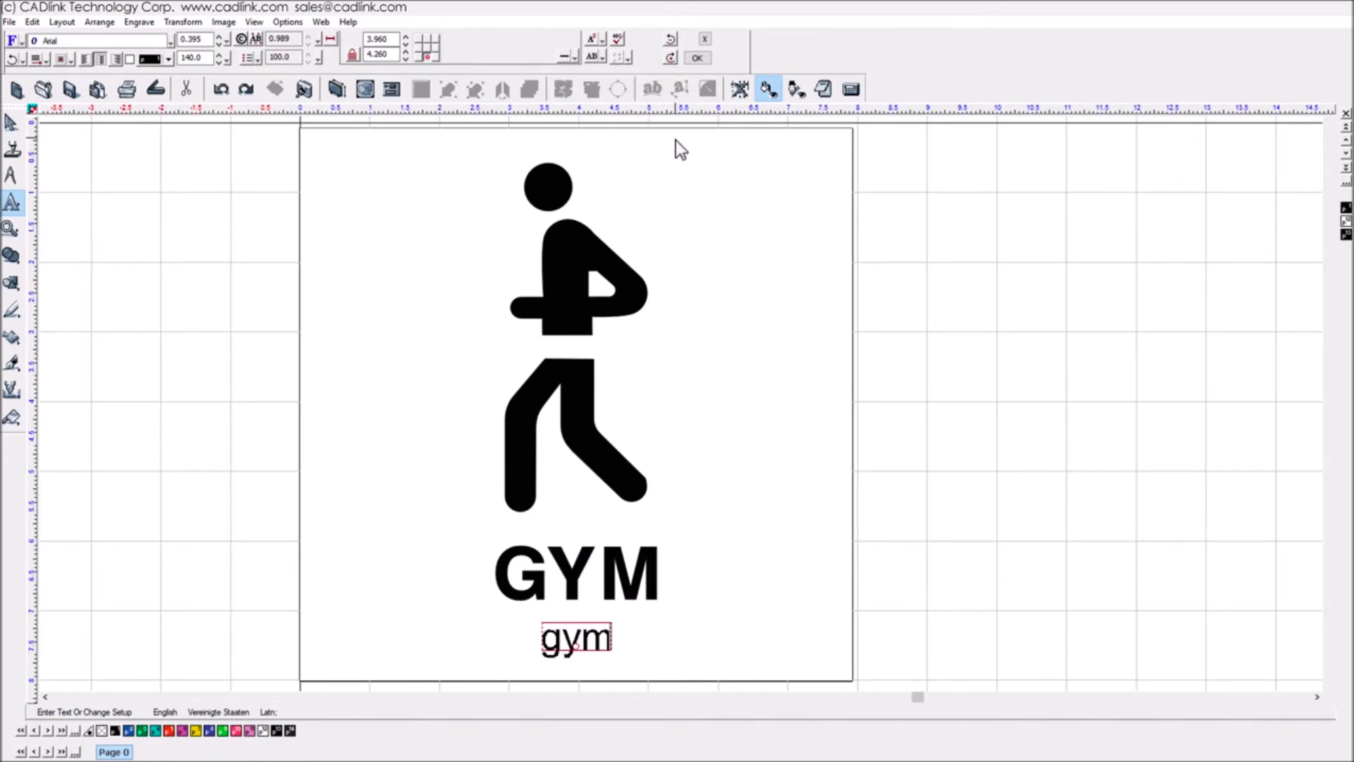
left_click(639, 59)
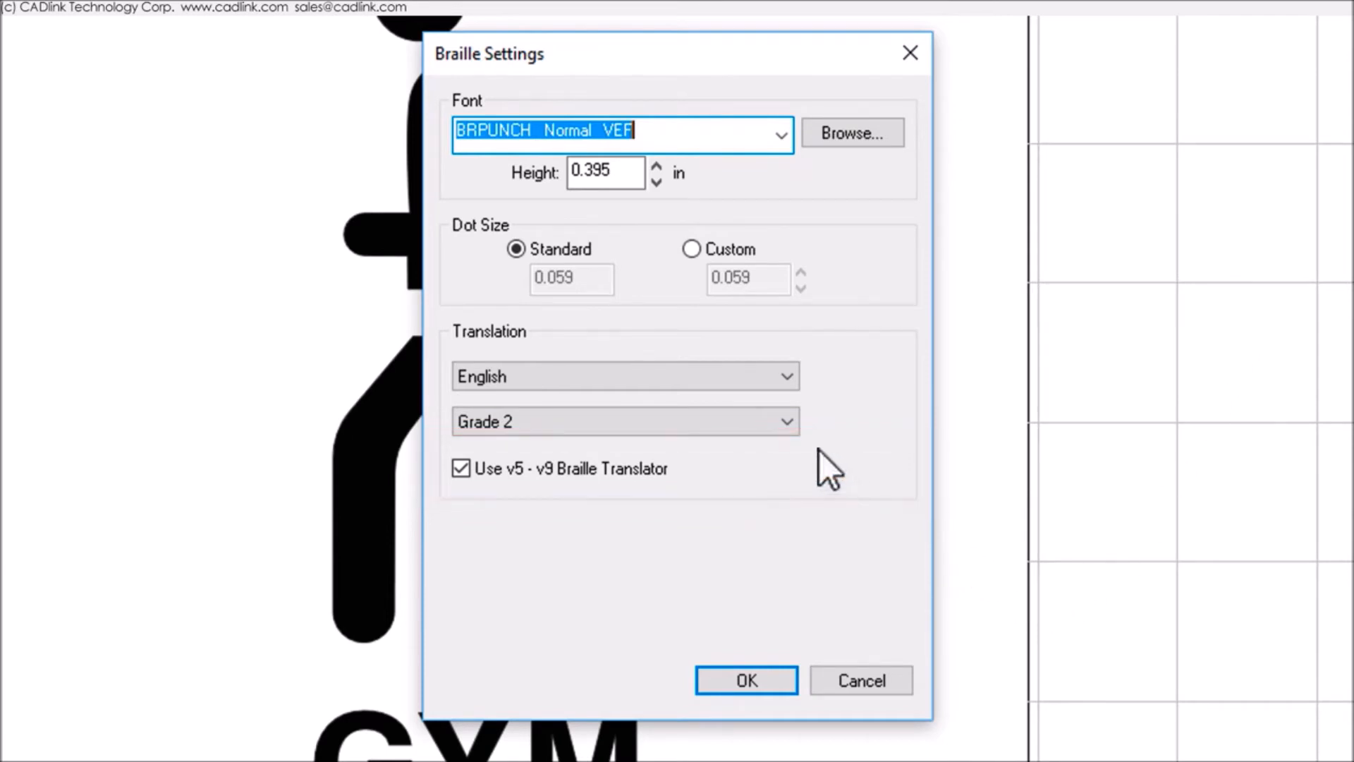
left_click(788, 379)
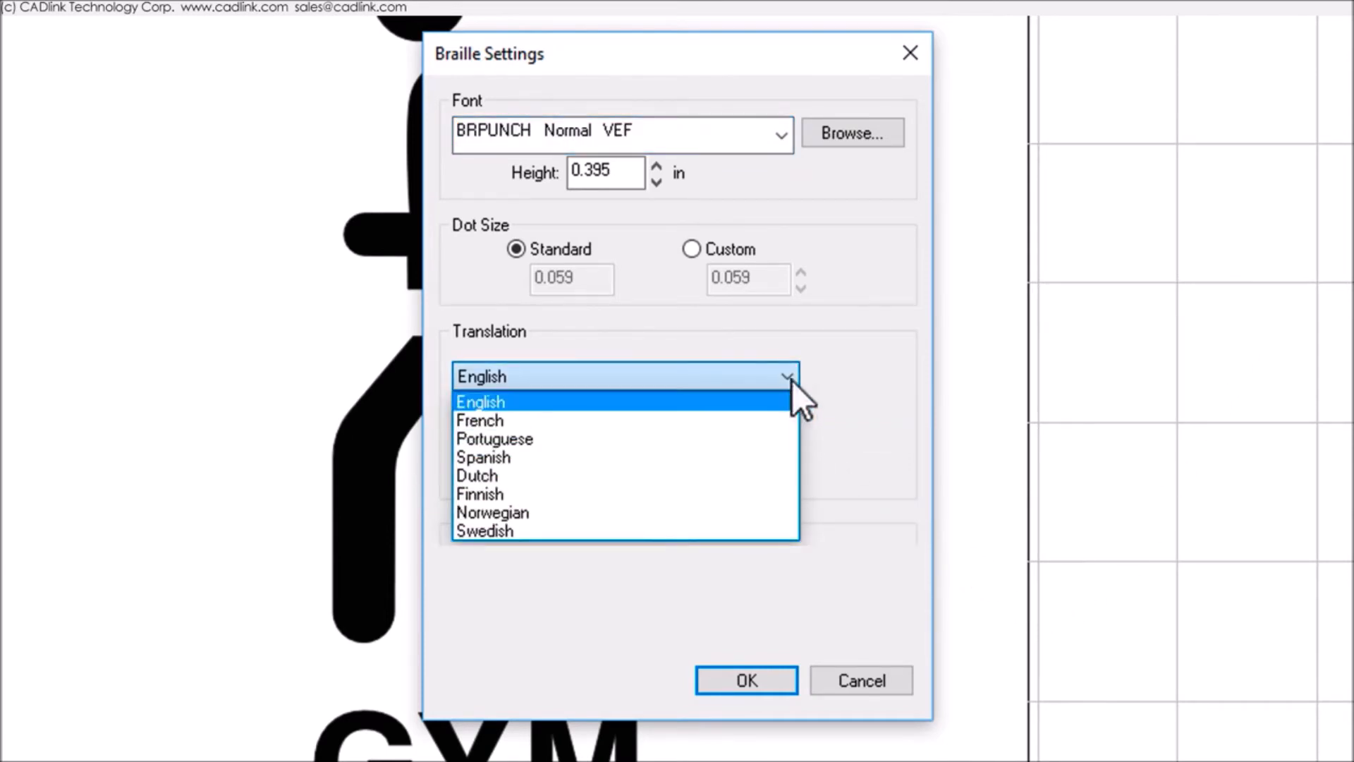
left_click(793, 381)
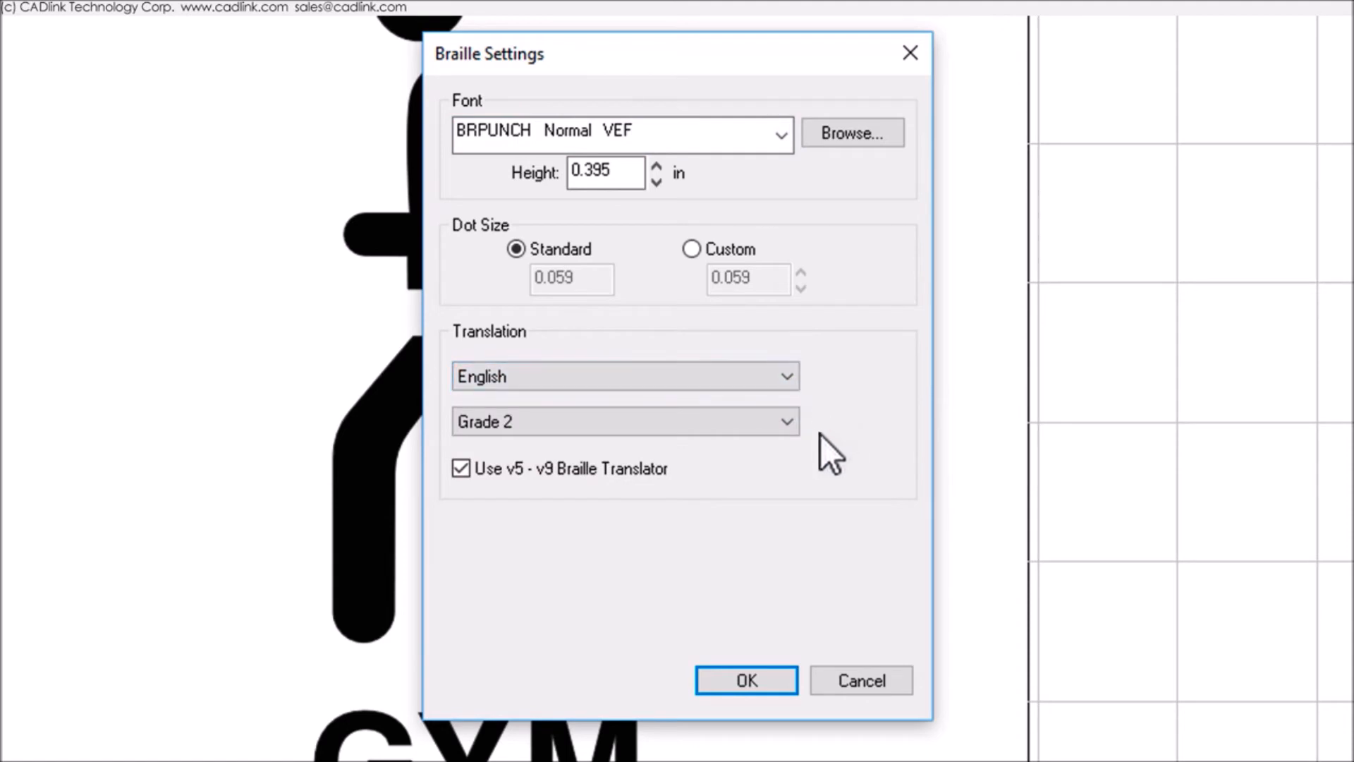
left_click(793, 422)
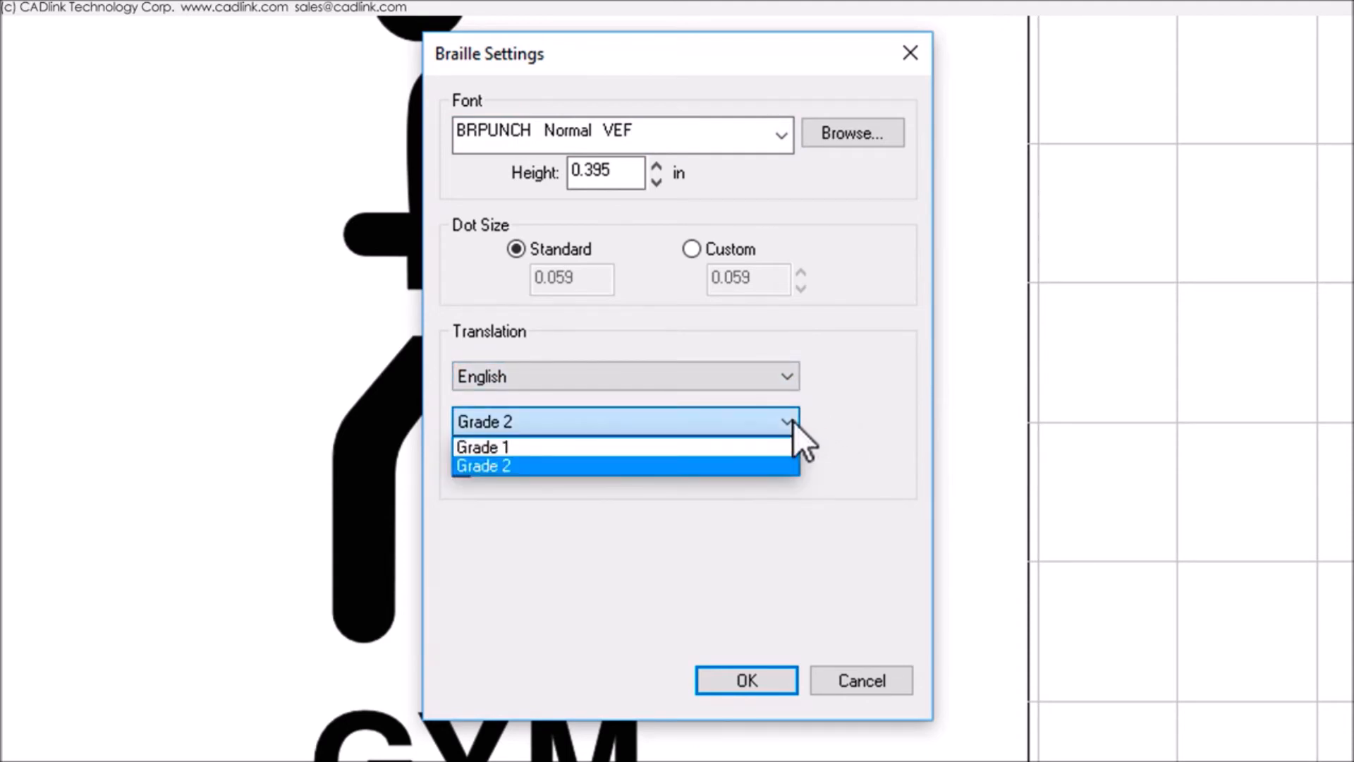
left_click(794, 421)
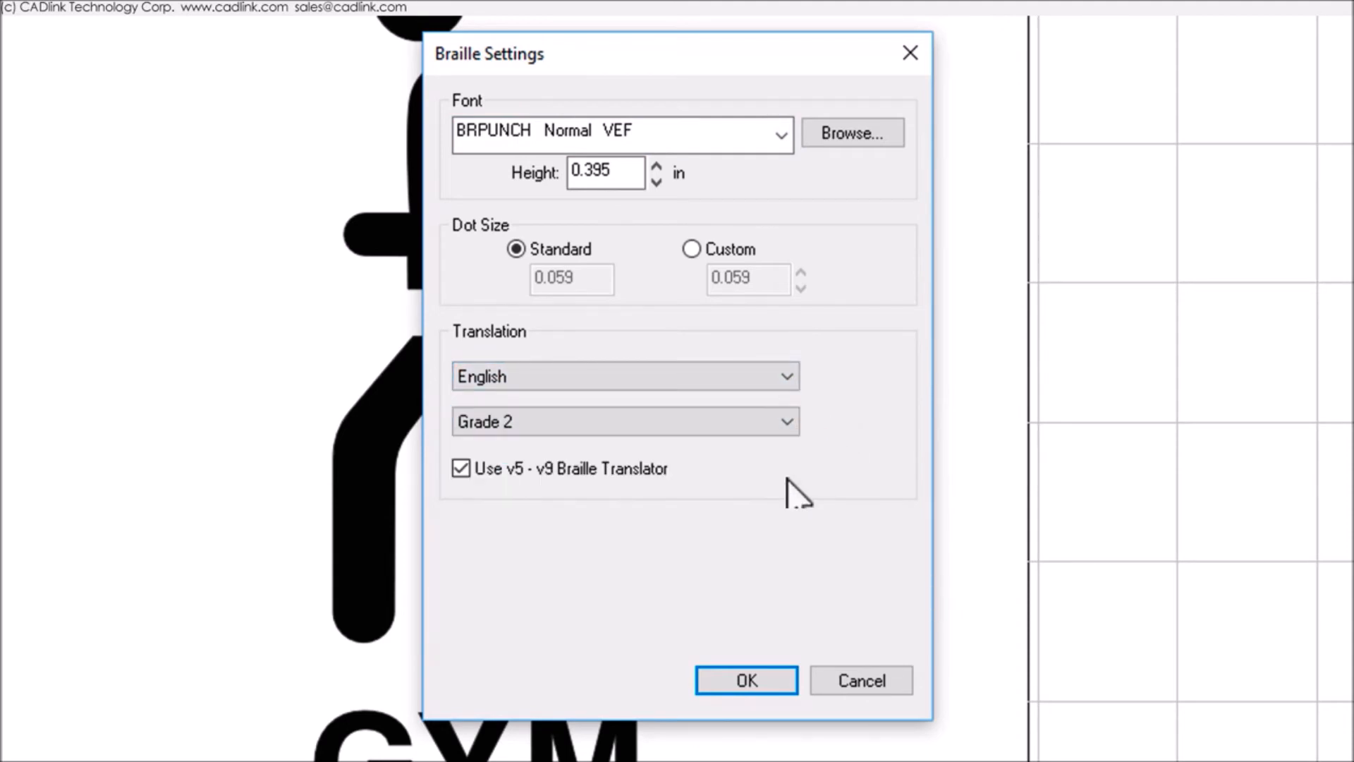
Turn off the v5 - v9 Braille Translator and set the translation to English with English (USA) Grade 2.
left_click(463, 468)
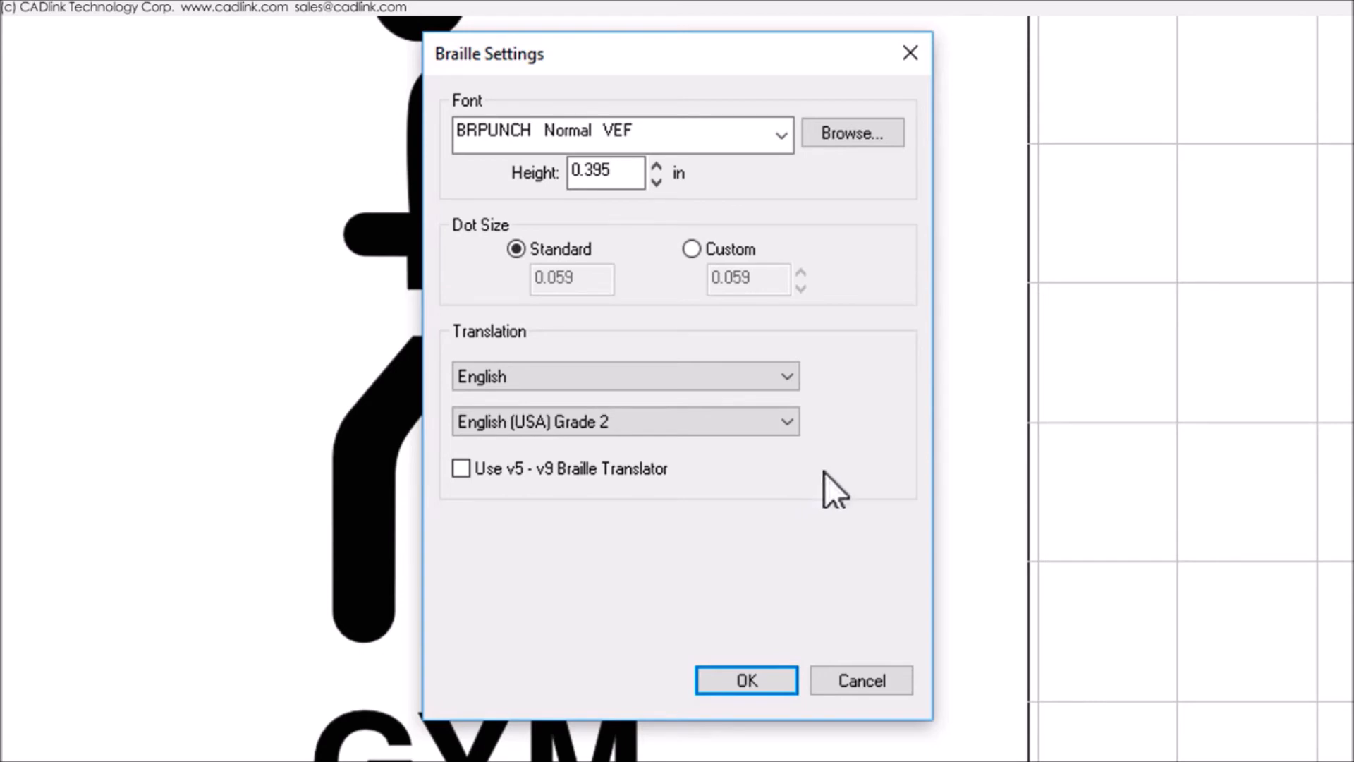
left_click(796, 376)
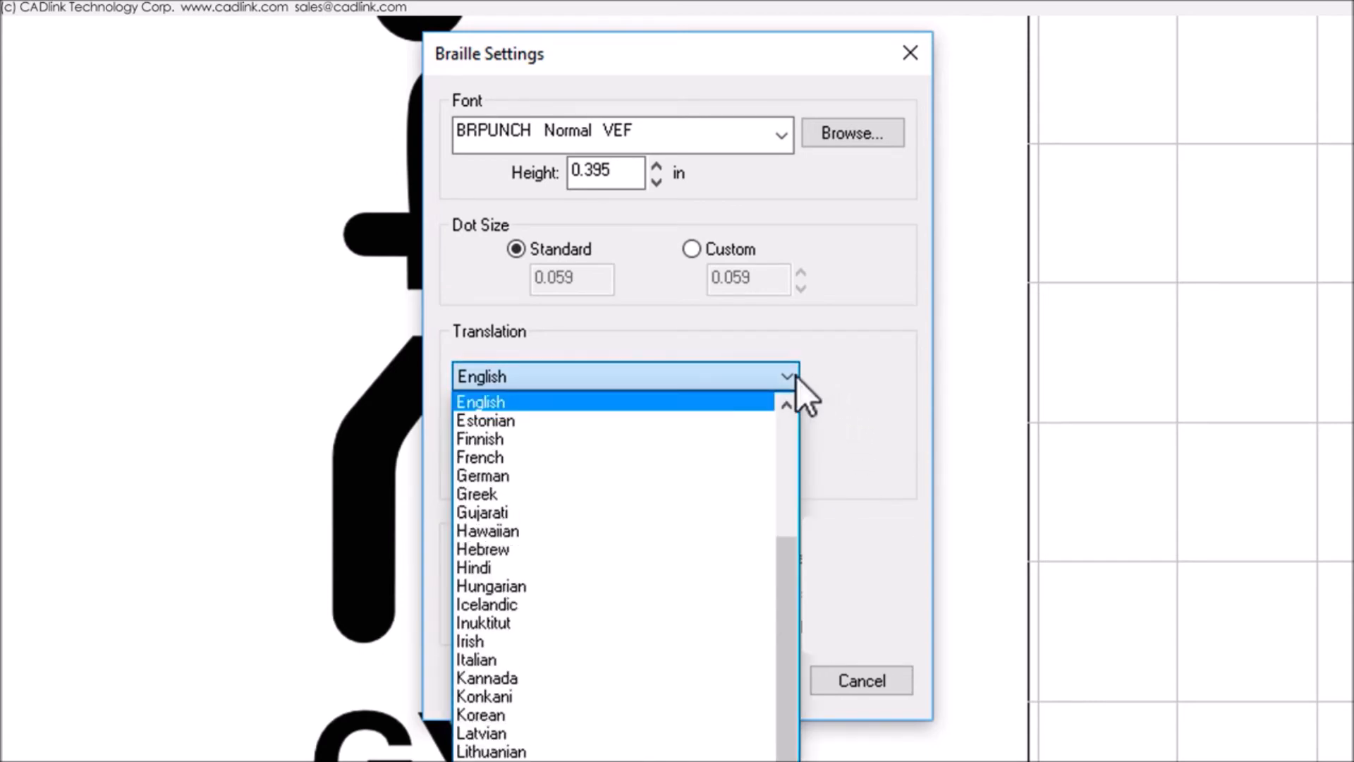
left_click(797, 376)
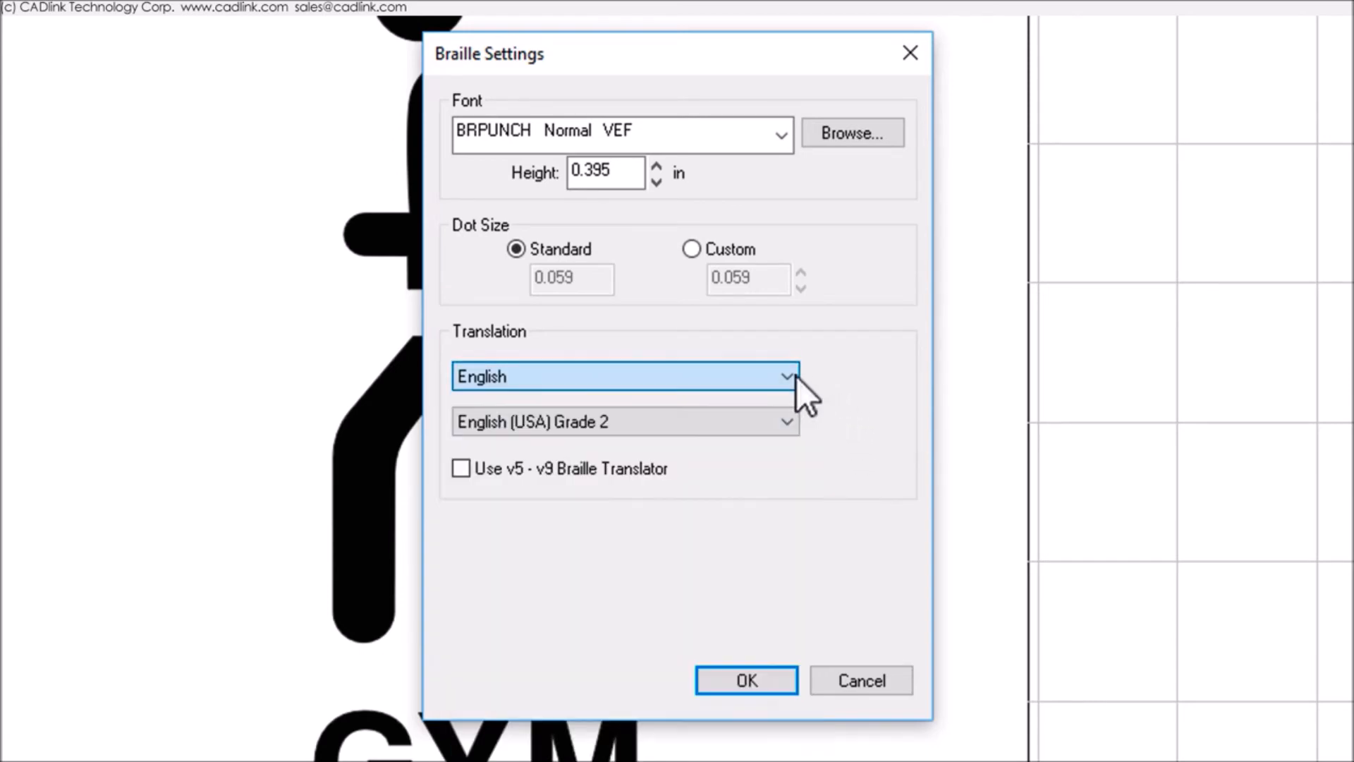
left_click(787, 421)
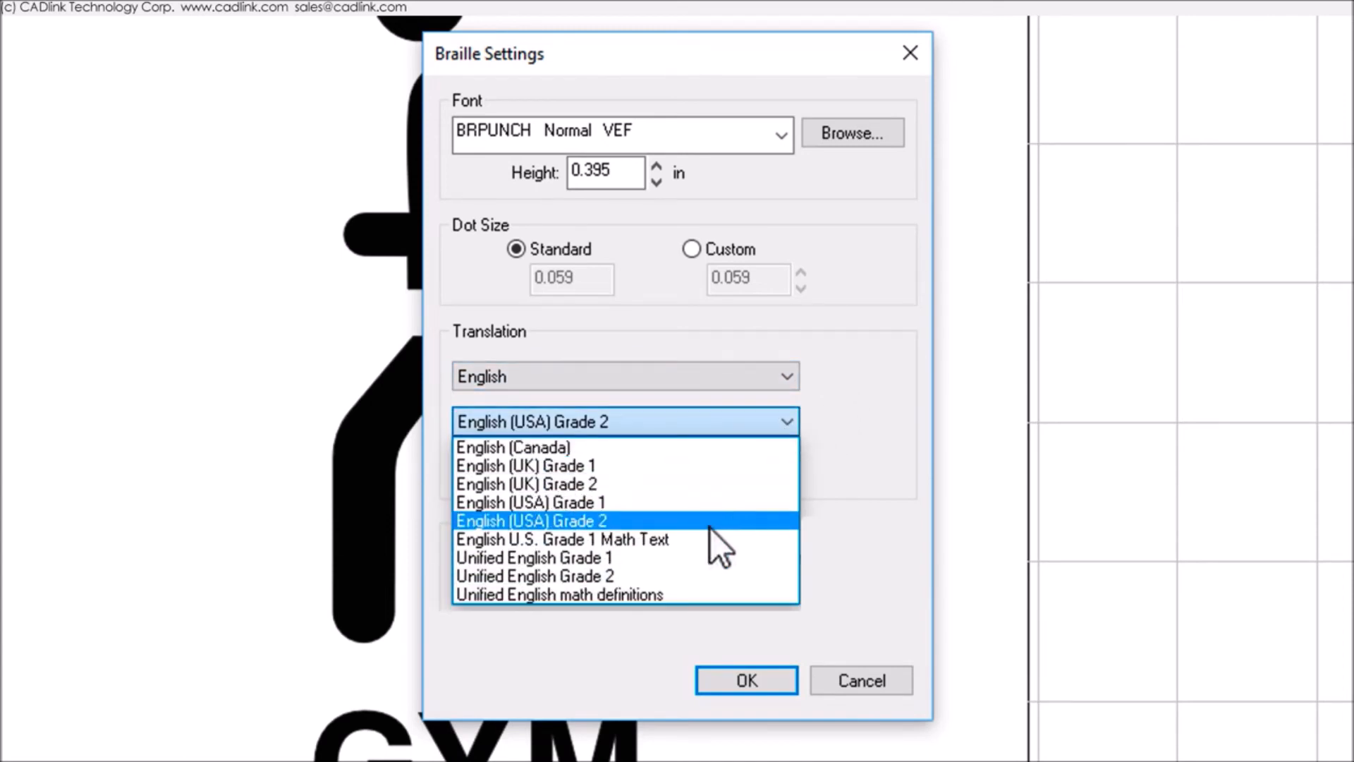
left_click(710, 527)
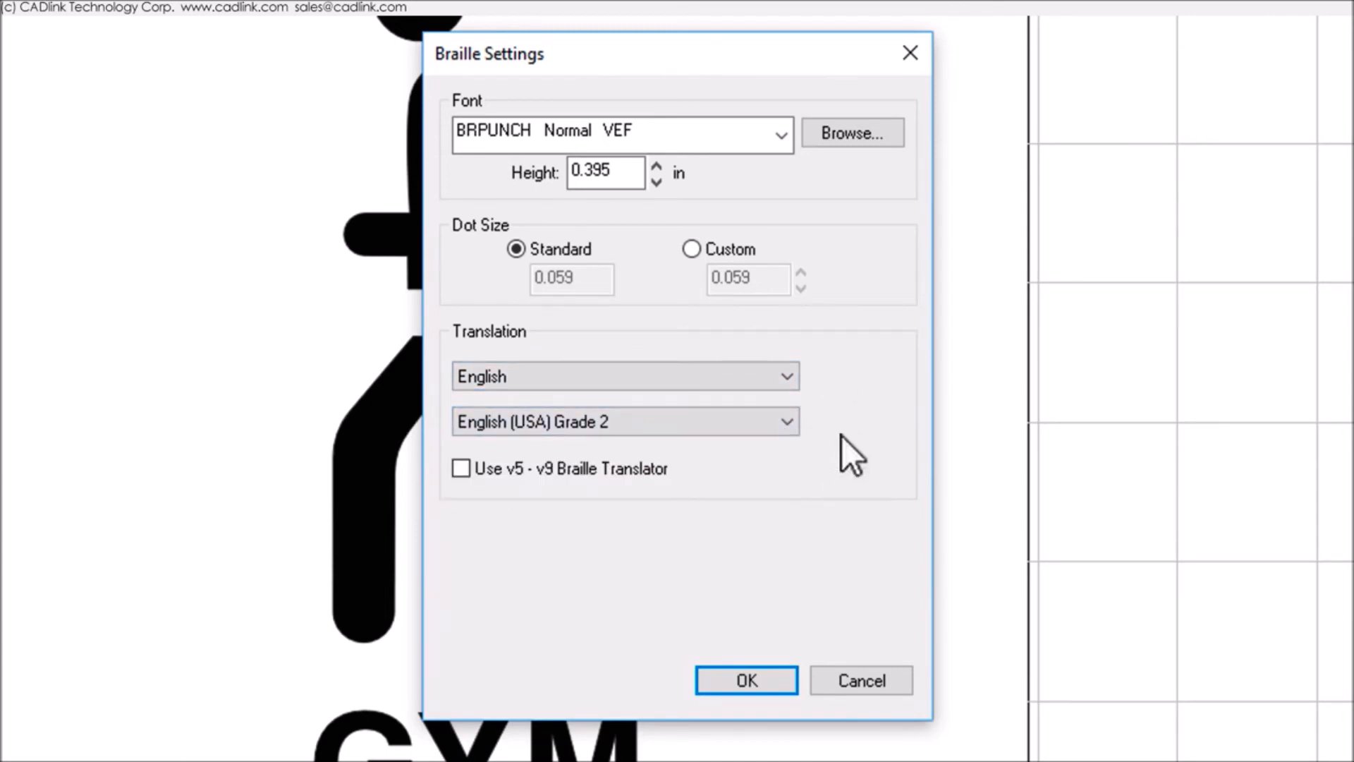
Choose BRPUNCHCA from all the braille fonts as the braille font and apply the Braille Settings.
left_click(849, 137)
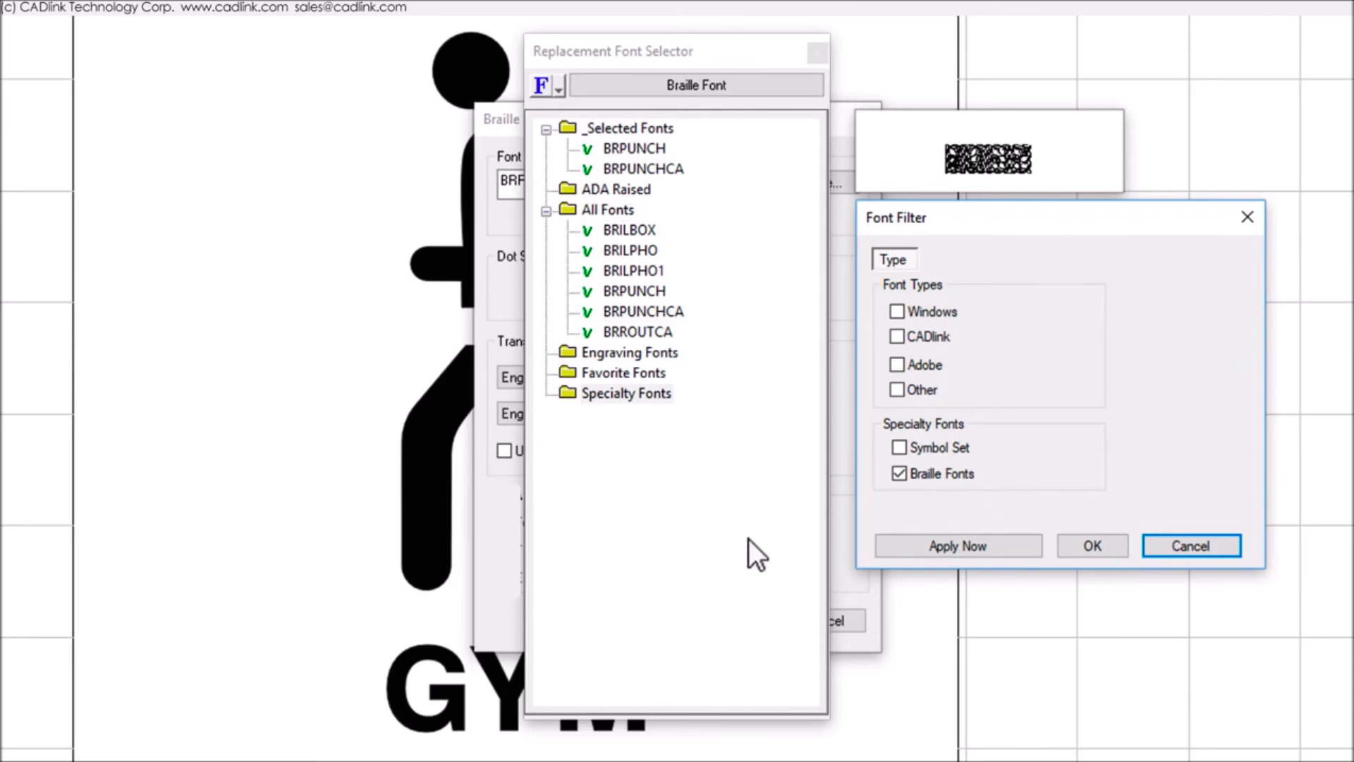
double_click(654, 312)
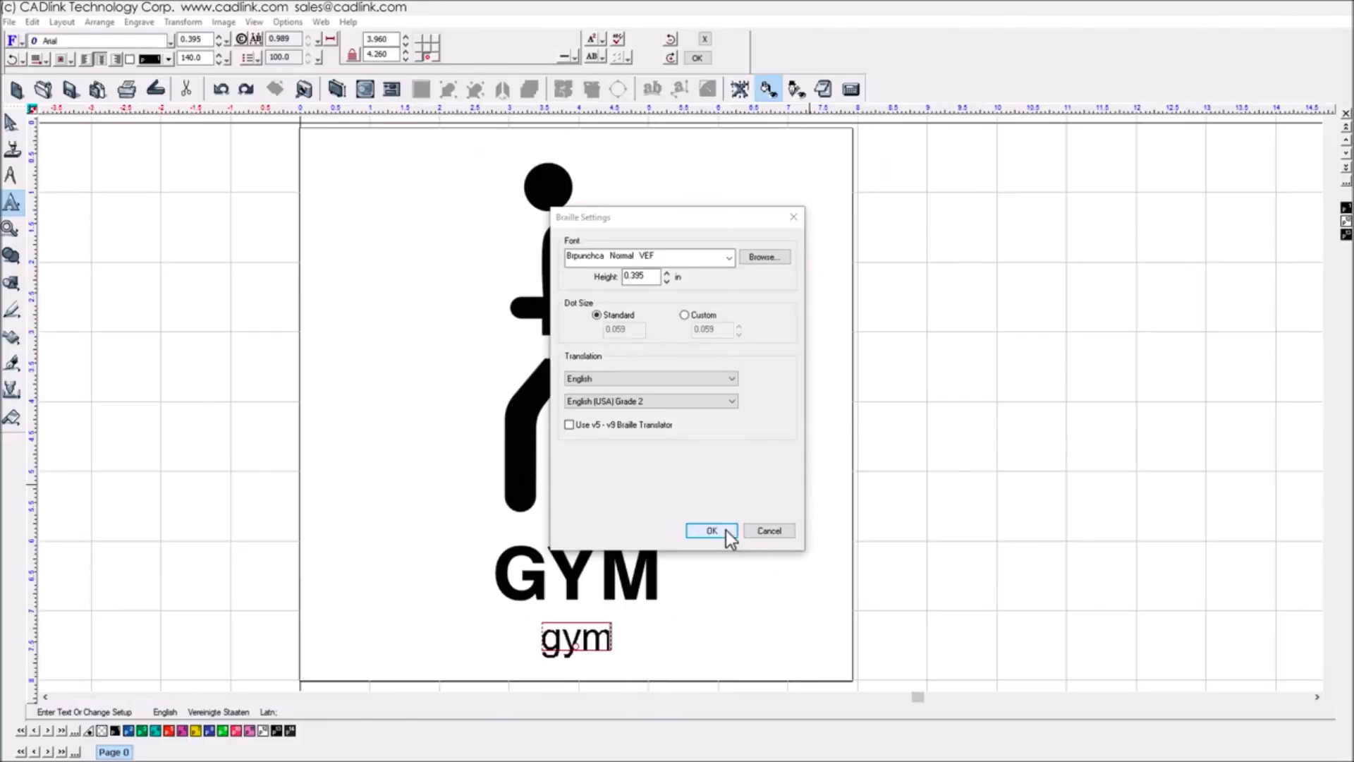
left_click(748, 620)
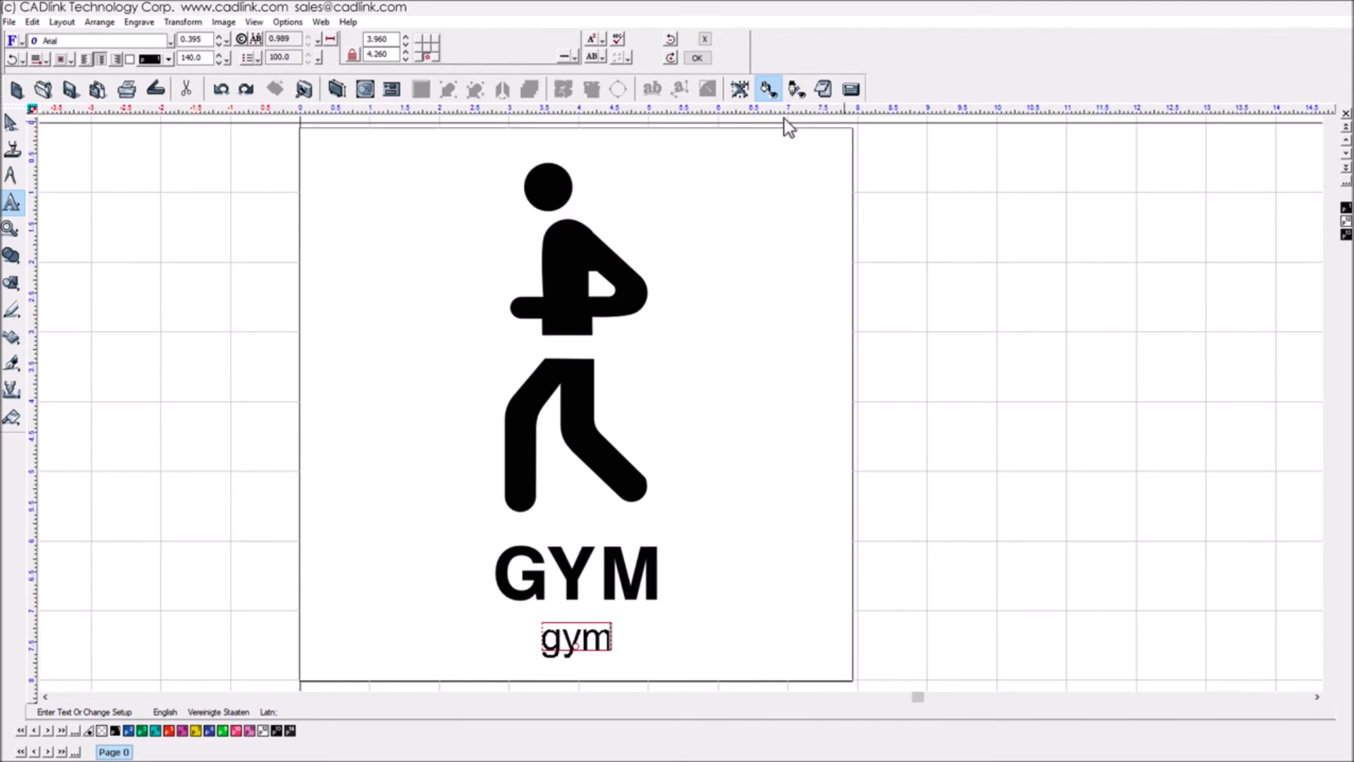
Translate the gym text below the GYM lettering into braille, accept the text edit and deselect it.
left_click(618, 58)
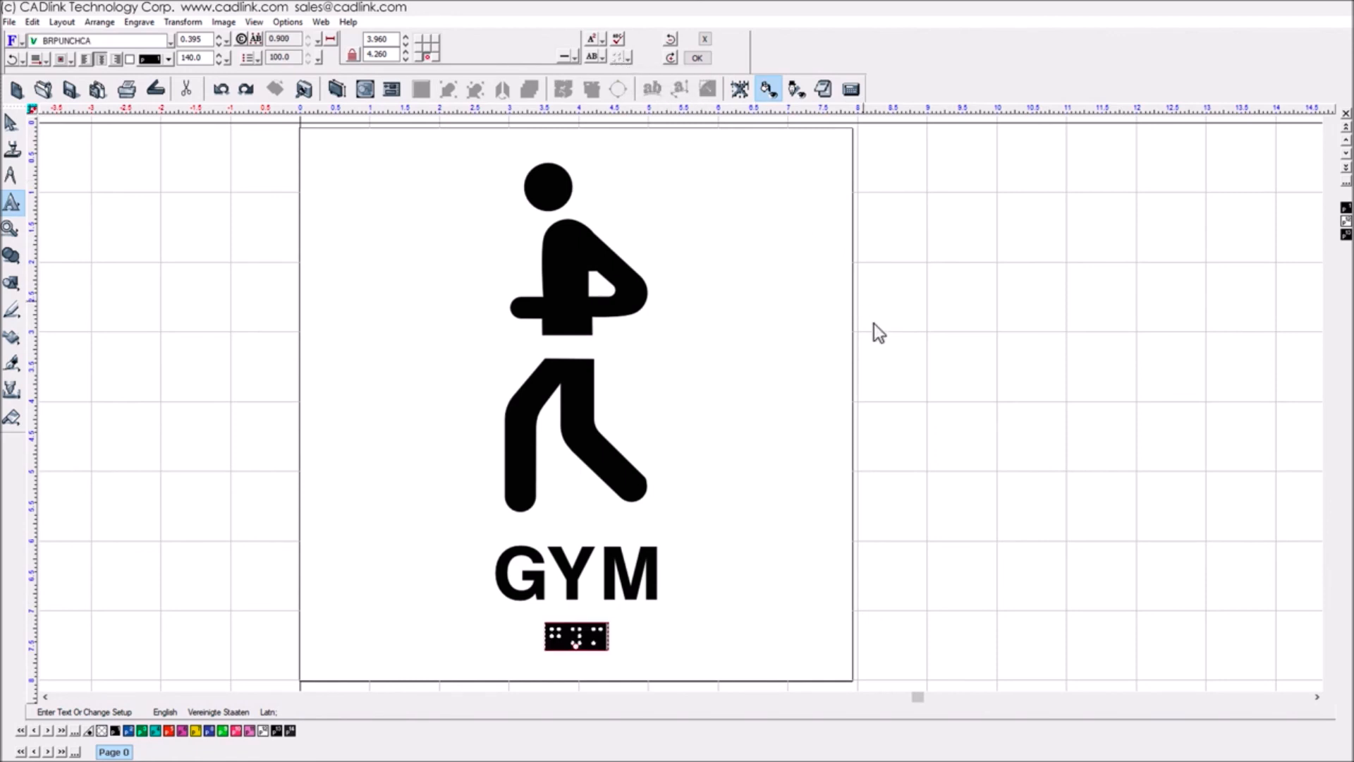
left_click(696, 56)
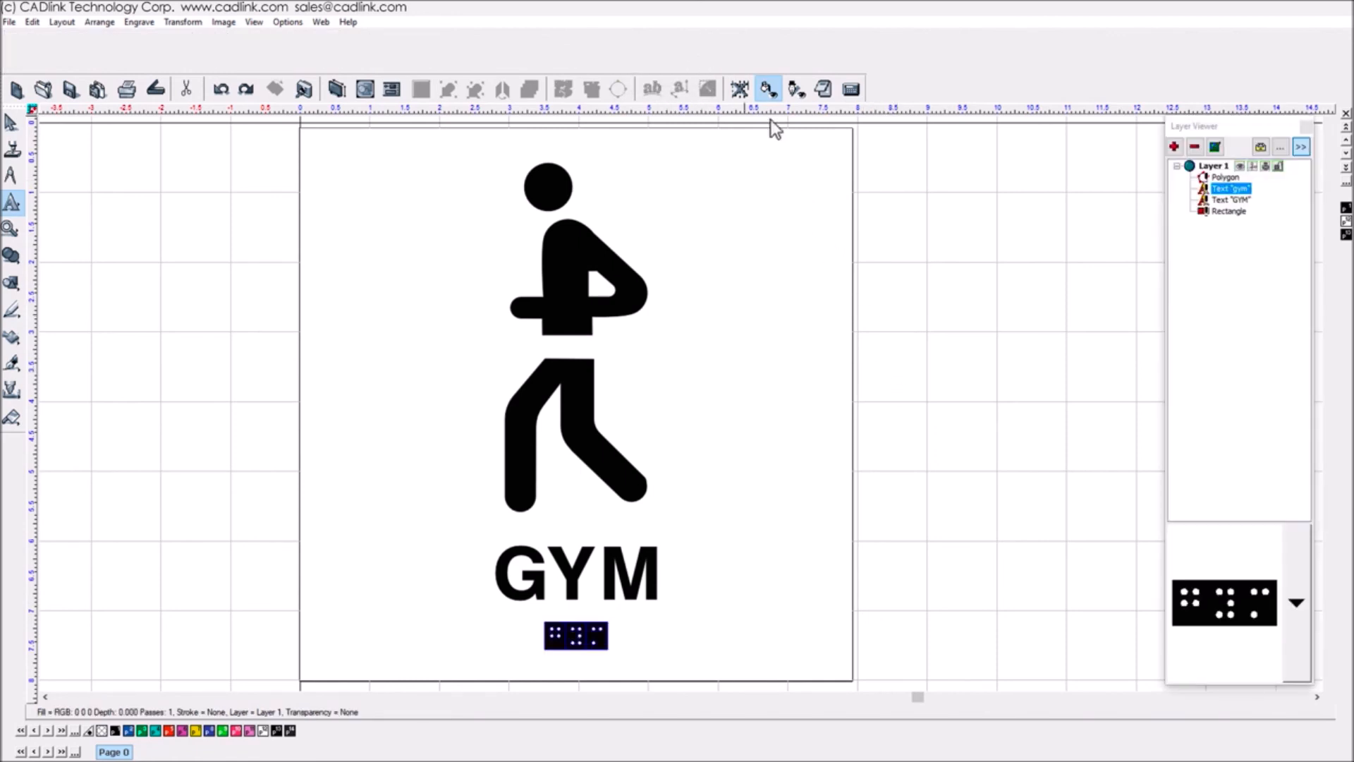
left_click(899, 497)
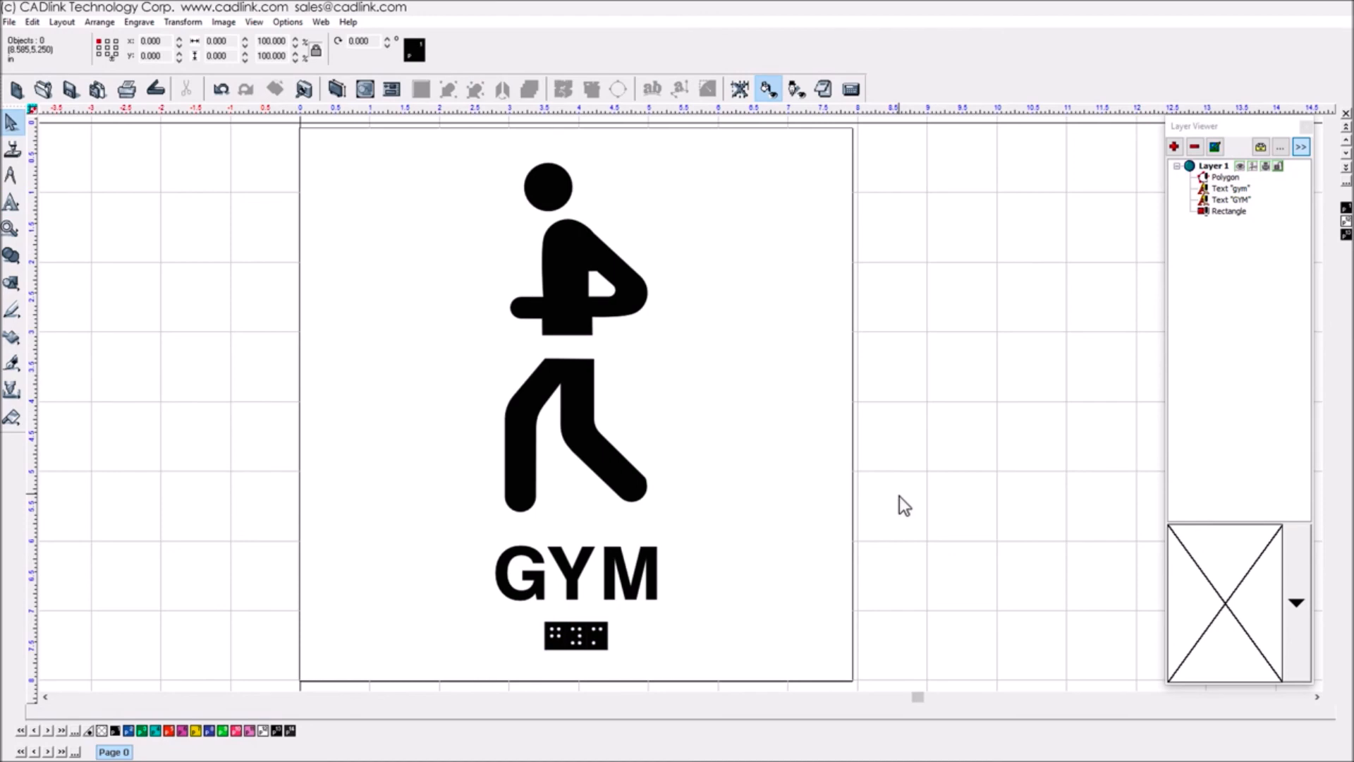